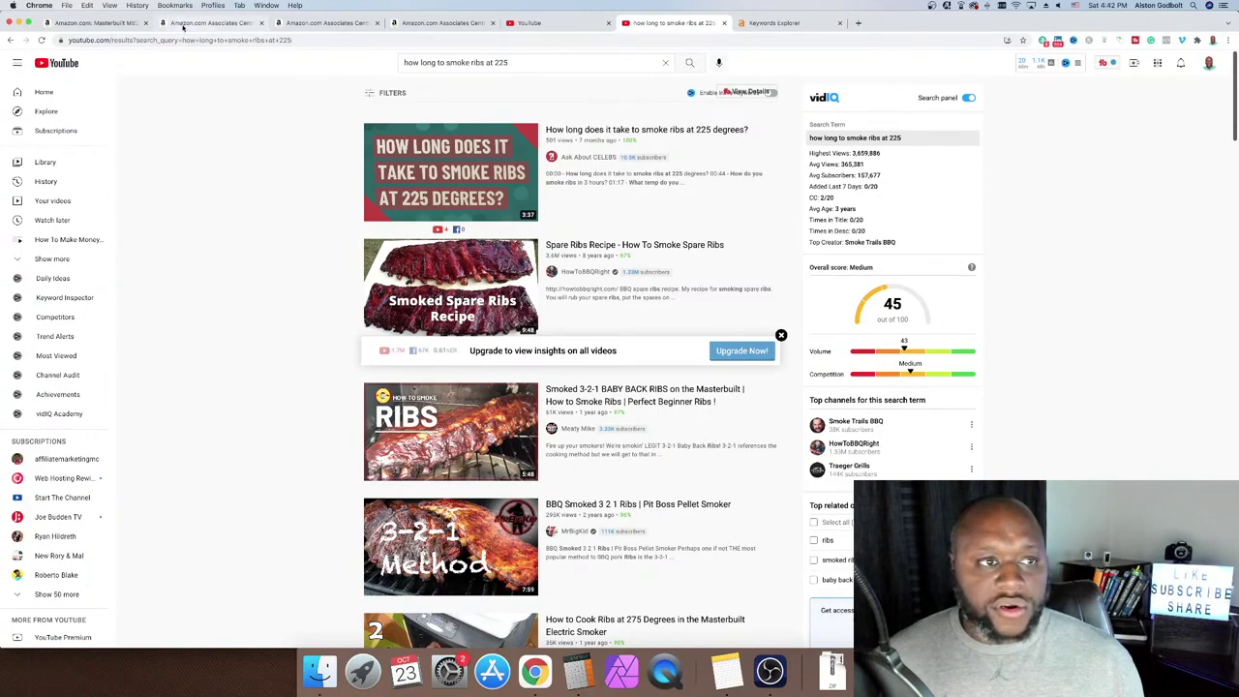
- Copy the model number MB20070421 from the Masterbuilt electric smoker's title on its Amazon product page
{"action": "left_click", "coordinate": [106, 22]}
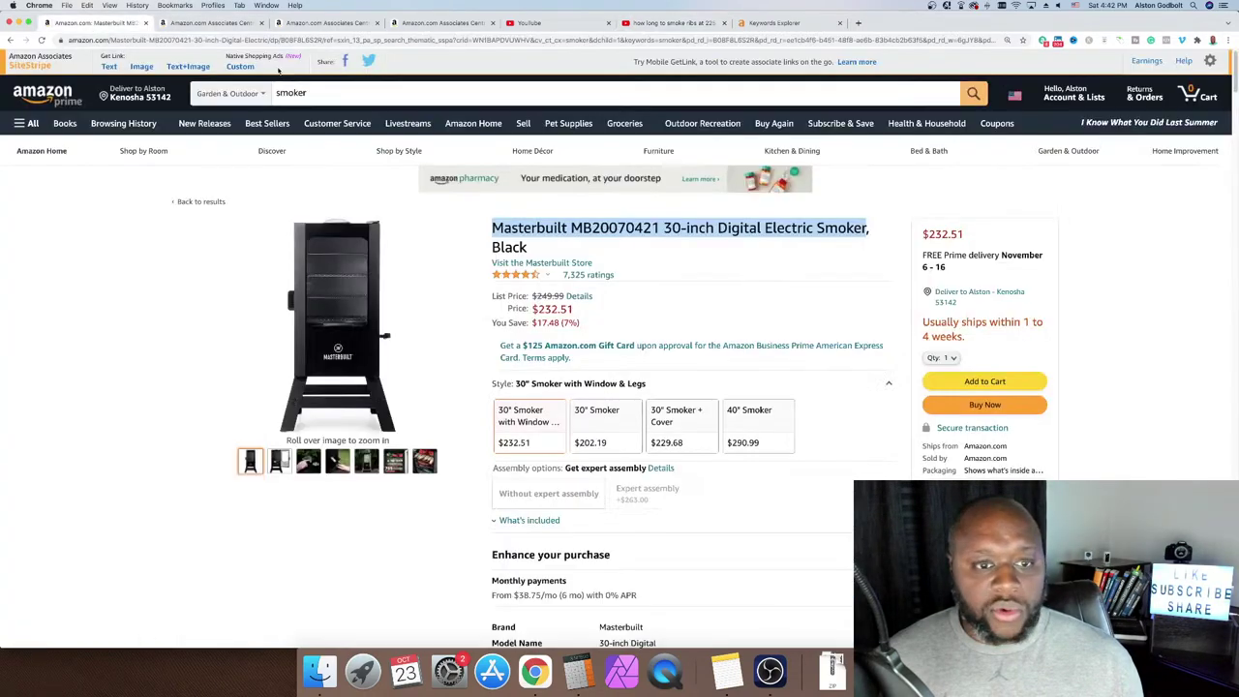
{"action": "double_click", "coordinate": [609, 228]}
{"action": "key", "text": "super+c"}
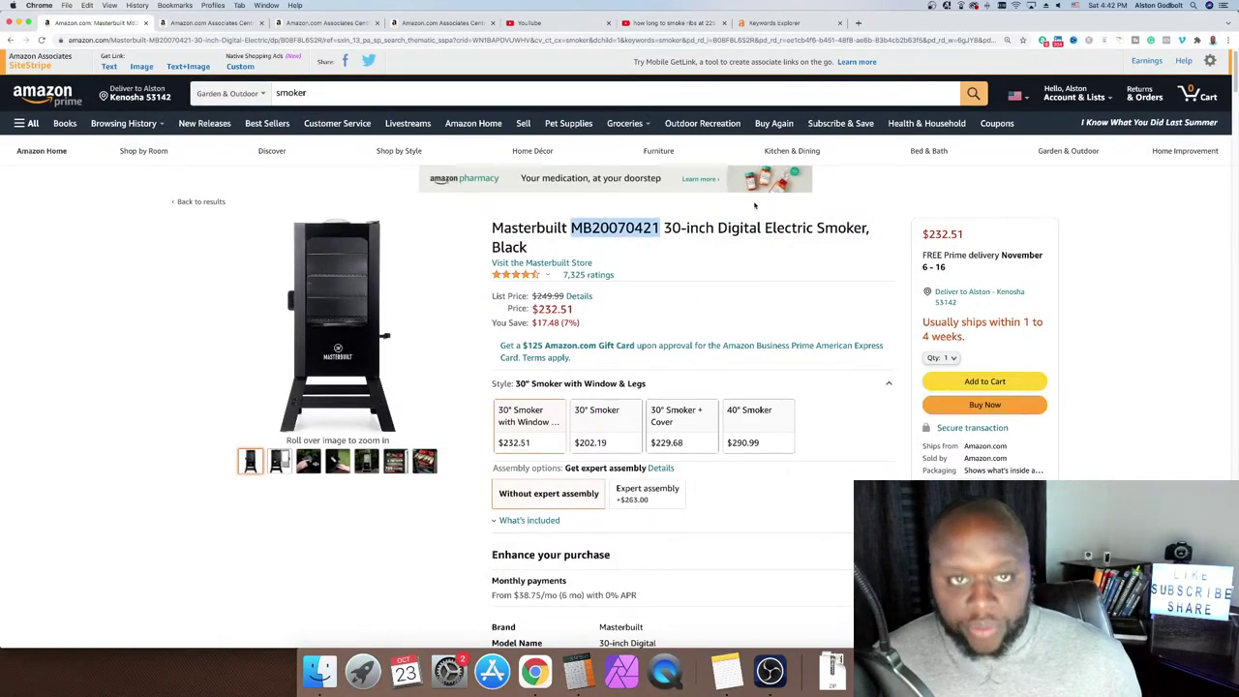
- Look up the copied model number mb20070421 in a new Ahrefs Keywords Explorer tab and list its matching terms
{"action": "left_click", "coordinate": [774, 22]}
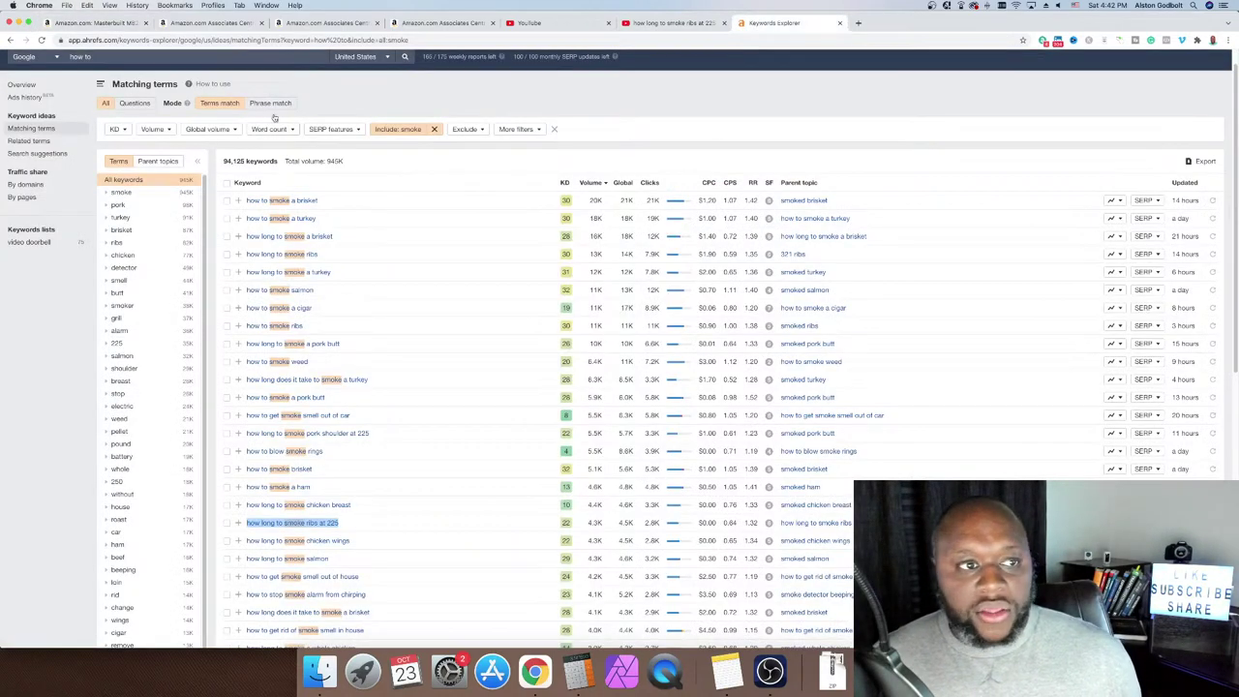
{"action": "scroll", "coordinate": [224, 87], "scroll_direction": "up", "scroll_amount": 1}
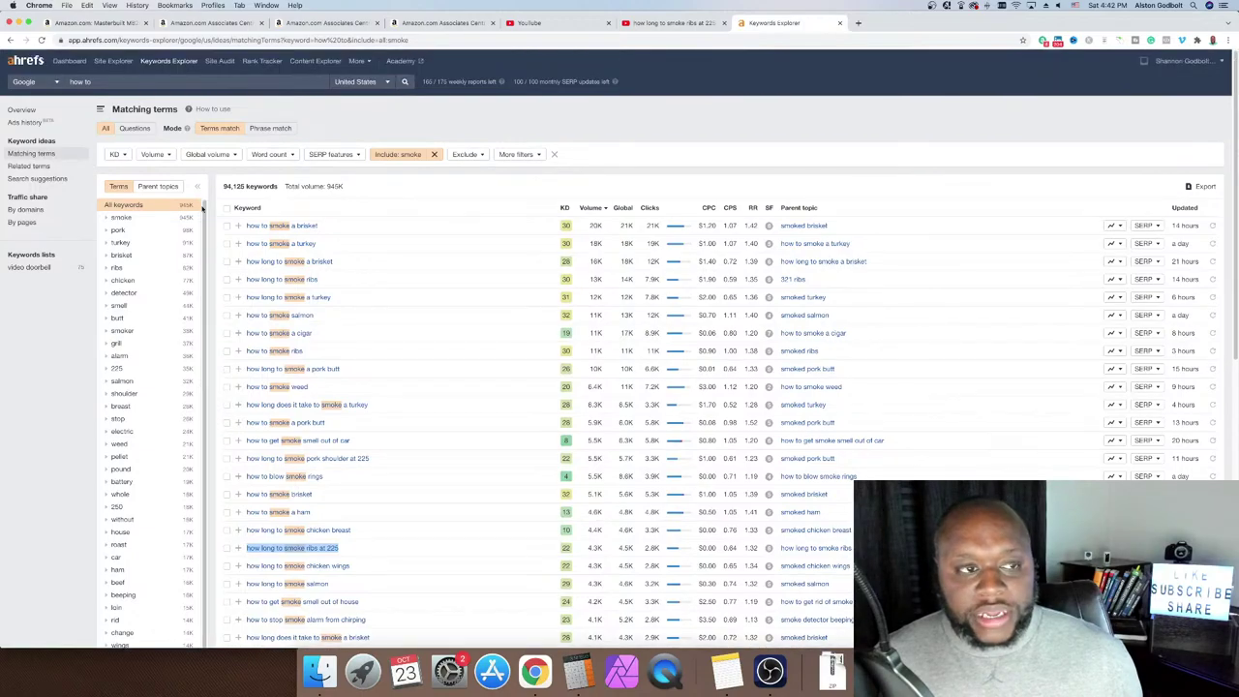
{"action": "right_click", "coordinate": [175, 60]}
{"action": "left_click", "coordinate": [213, 69]}
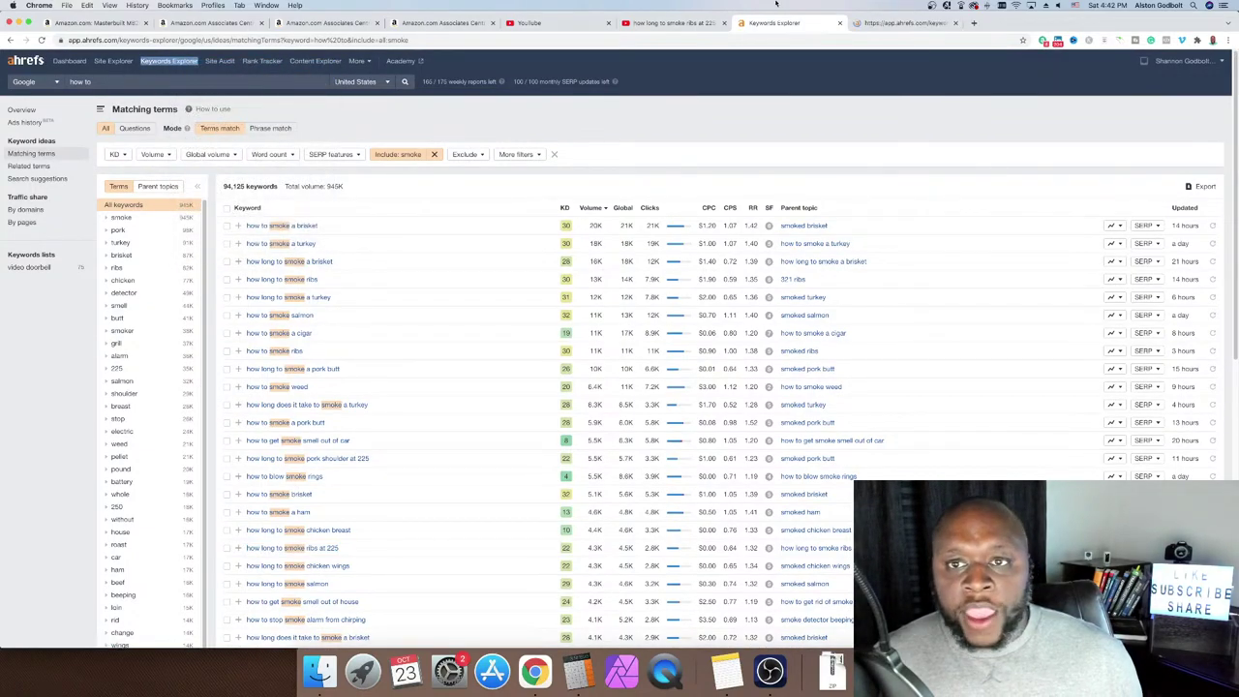
{"action": "left_click", "coordinate": [904, 22]}
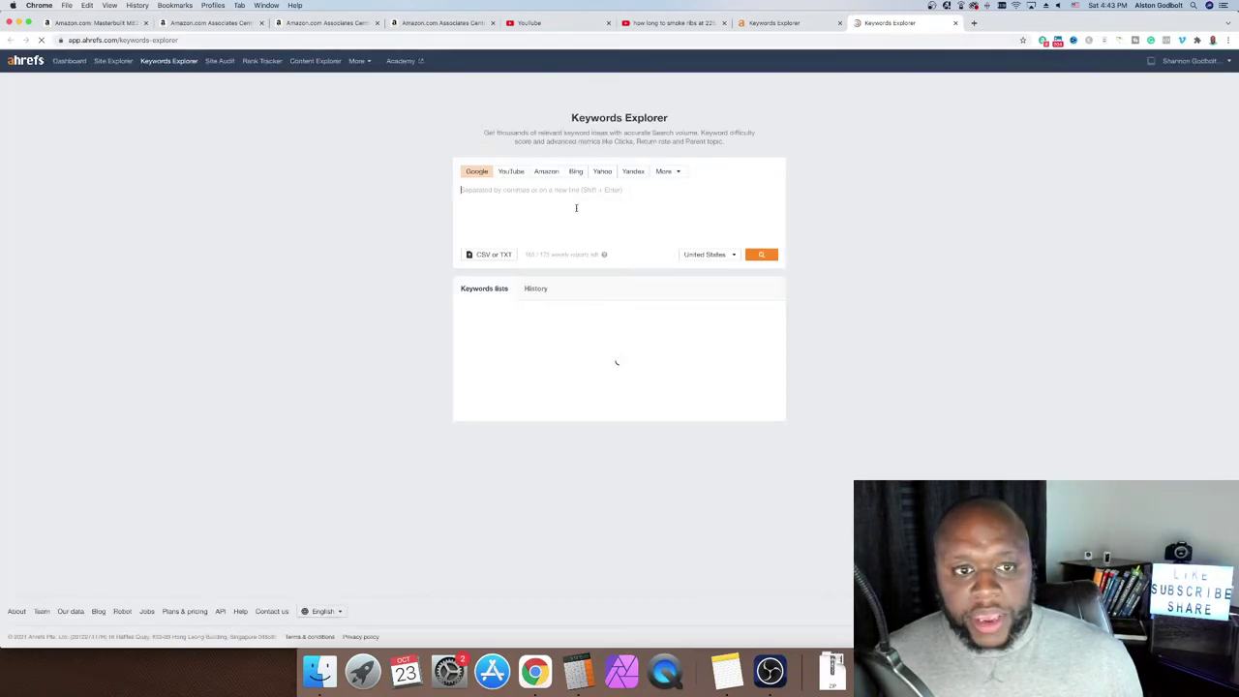
{"action": "key", "text": "super+v"}
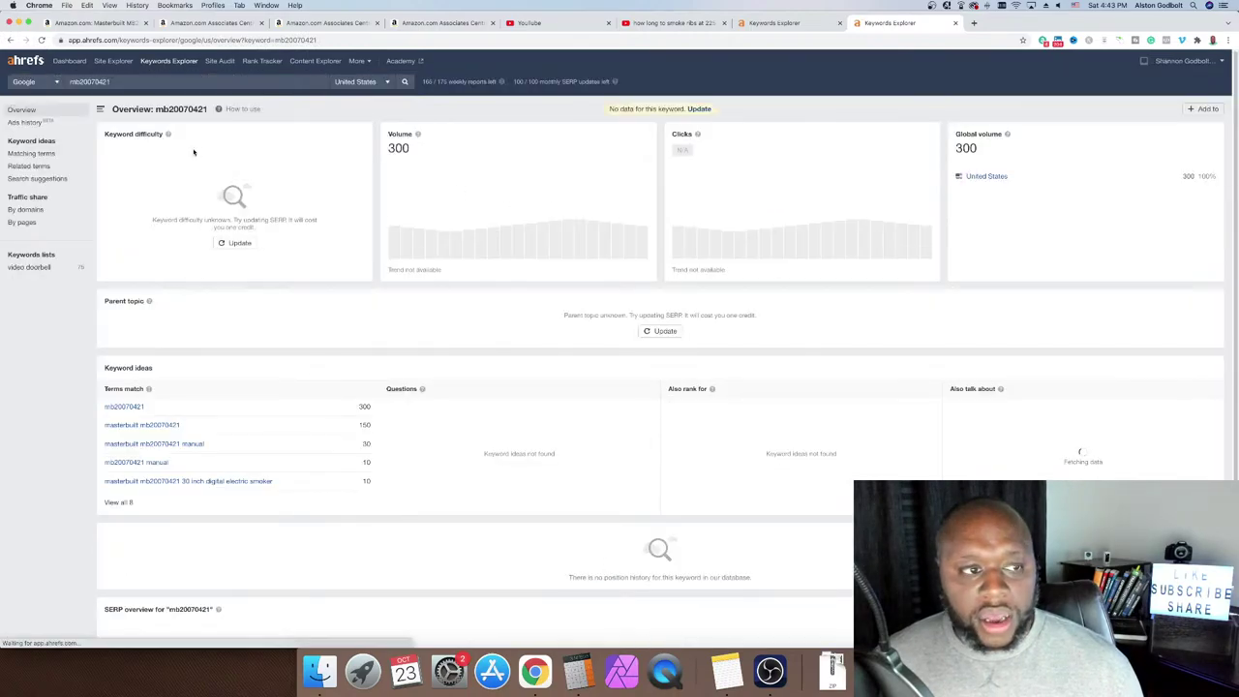
{"action": "left_click", "coordinate": [39, 153]}
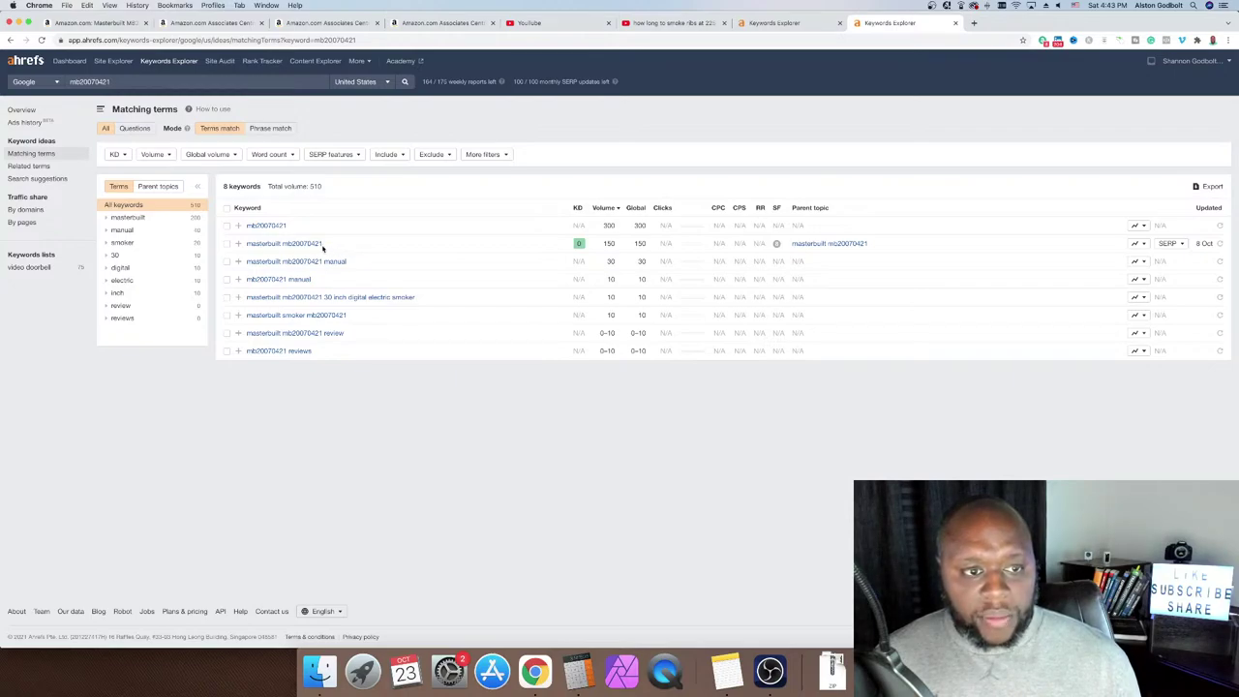
- Copy the keyword "masterbuilt mb20070421" from the results and search its matching terms
{"action": "left_click_drag", "start_coordinate": [322, 247], "coordinate": [244, 246]}
{"action": "key", "text": "super+c"}
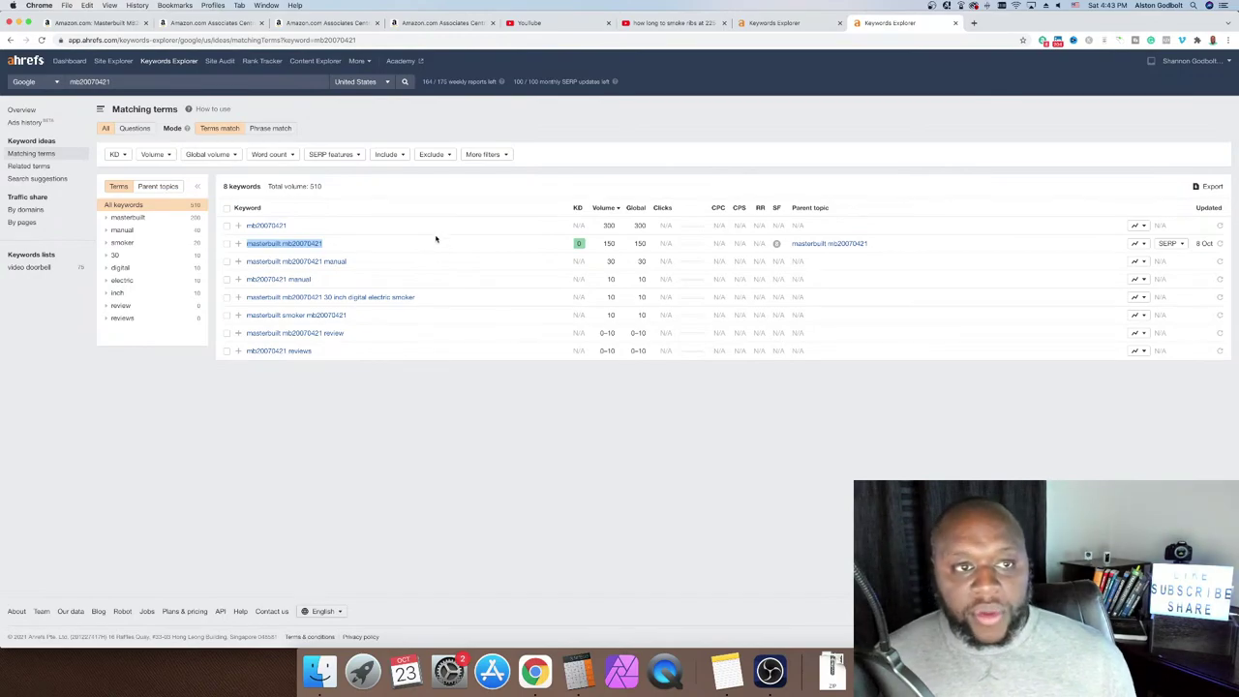
{"action": "double_click", "coordinate": [195, 81]}
{"action": "key", "text": "super+v"}
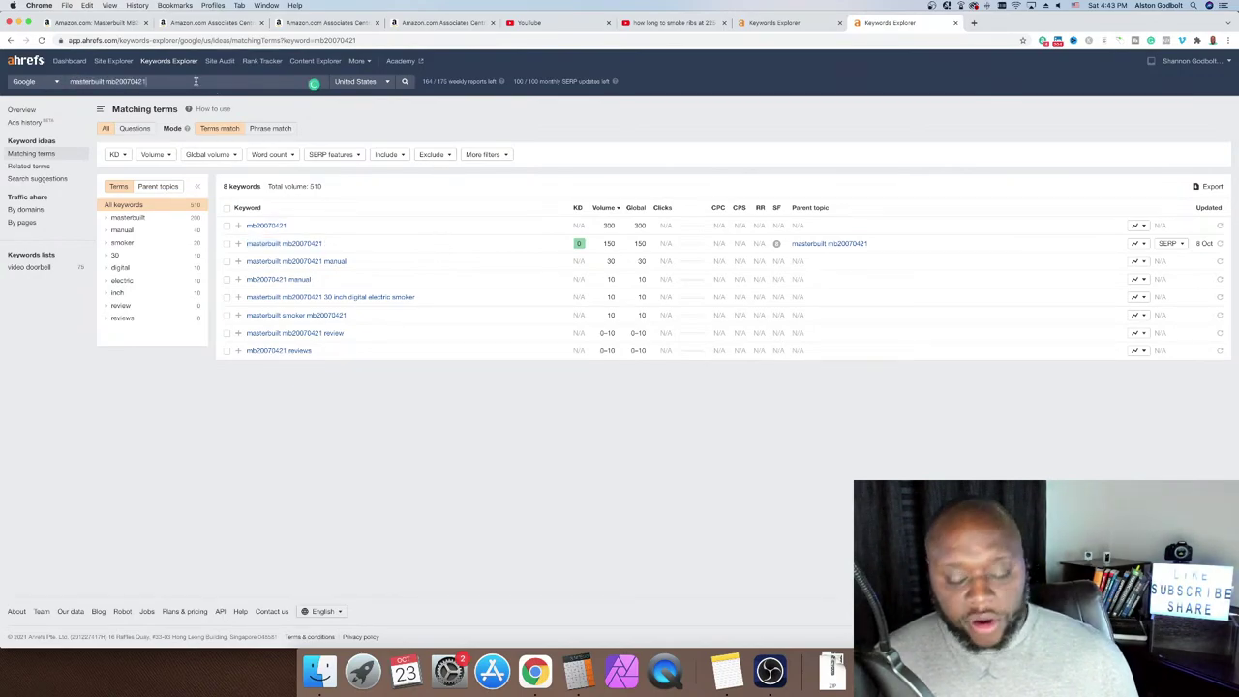
{"action": "key", "text": "Return"}
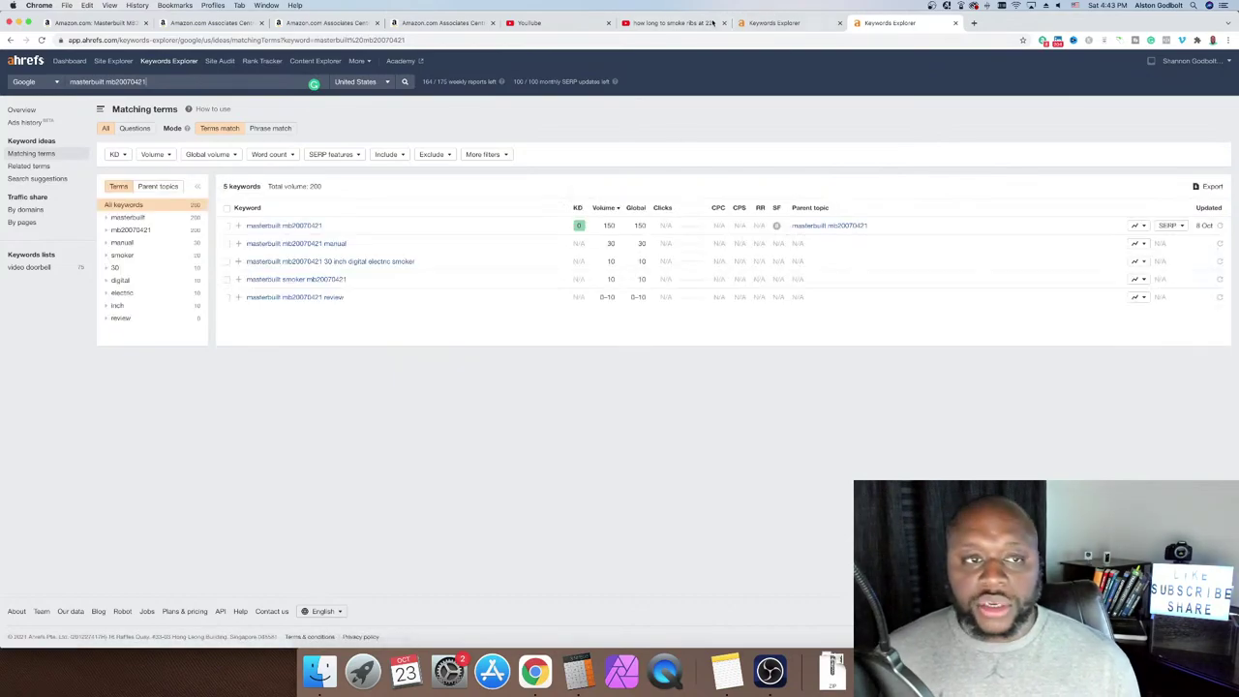
- Review the smoker's Amazon product page and show the Ahrefs overview for the keyword "how to"
{"action": "left_click", "coordinate": [126, 22]}
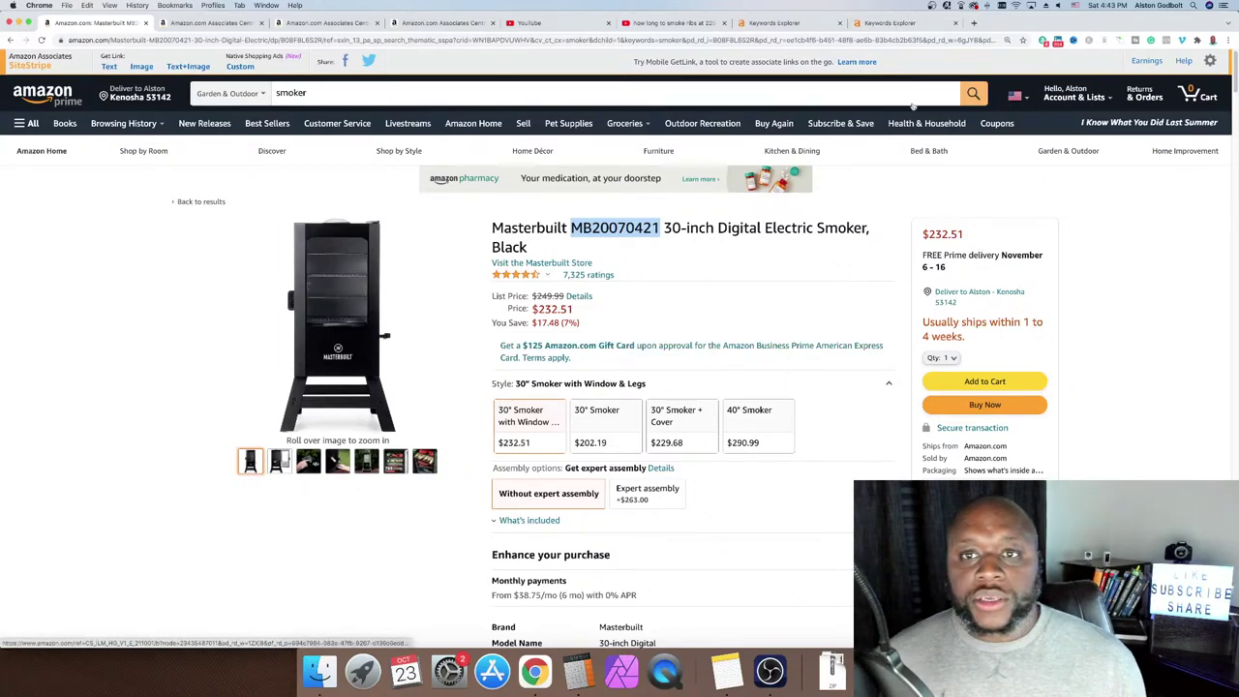
{"action": "left_click", "coordinate": [784, 23]}
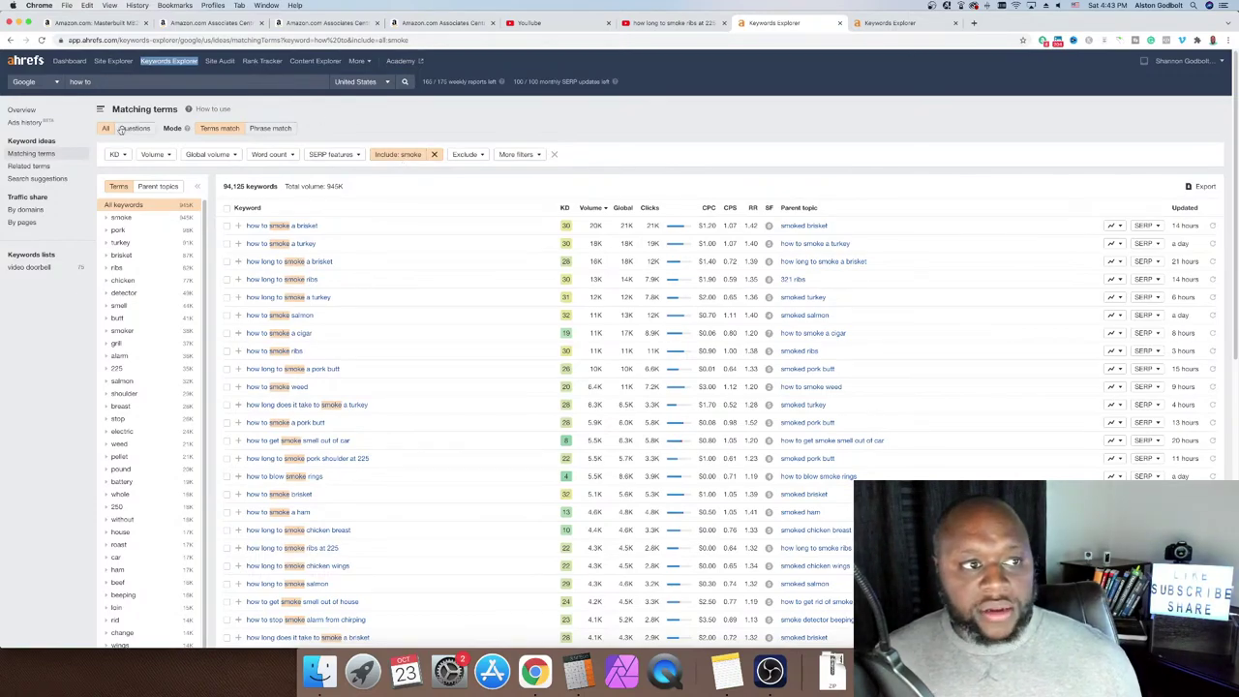
{"action": "left_click", "coordinate": [53, 112]}
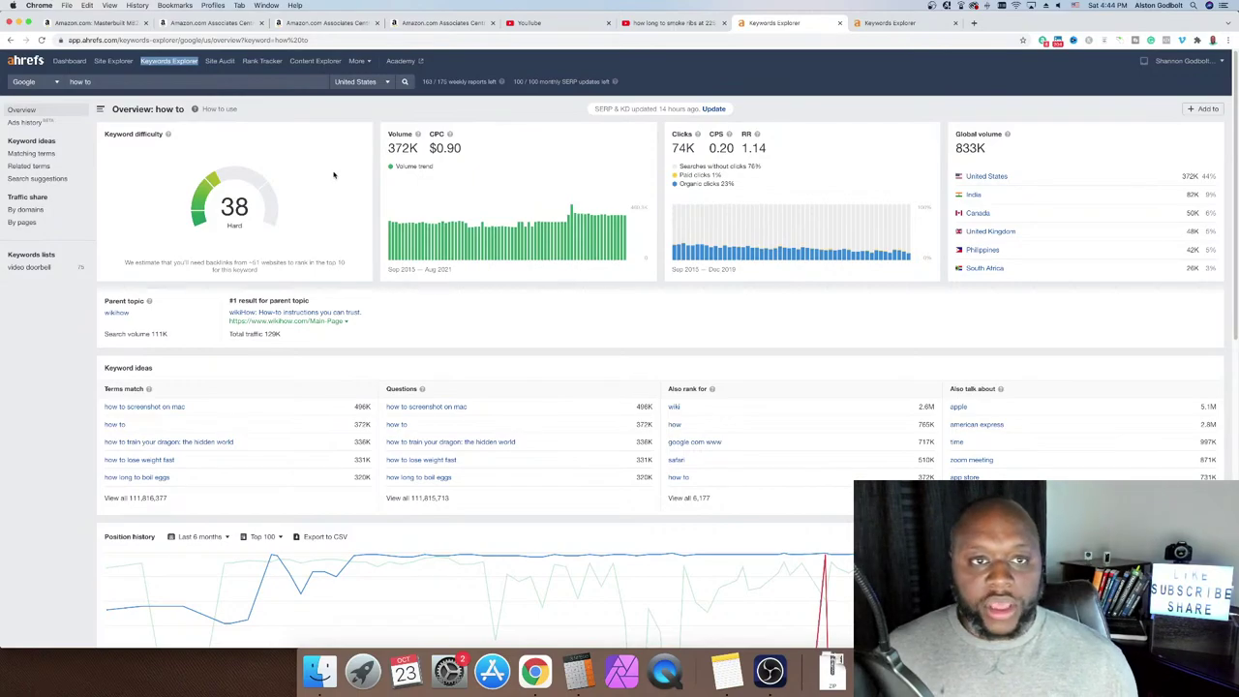
- Look up "weight loss" in a new Keywords Explorer tab and list its matching terms
{"action": "right_click", "coordinate": [181, 60]}
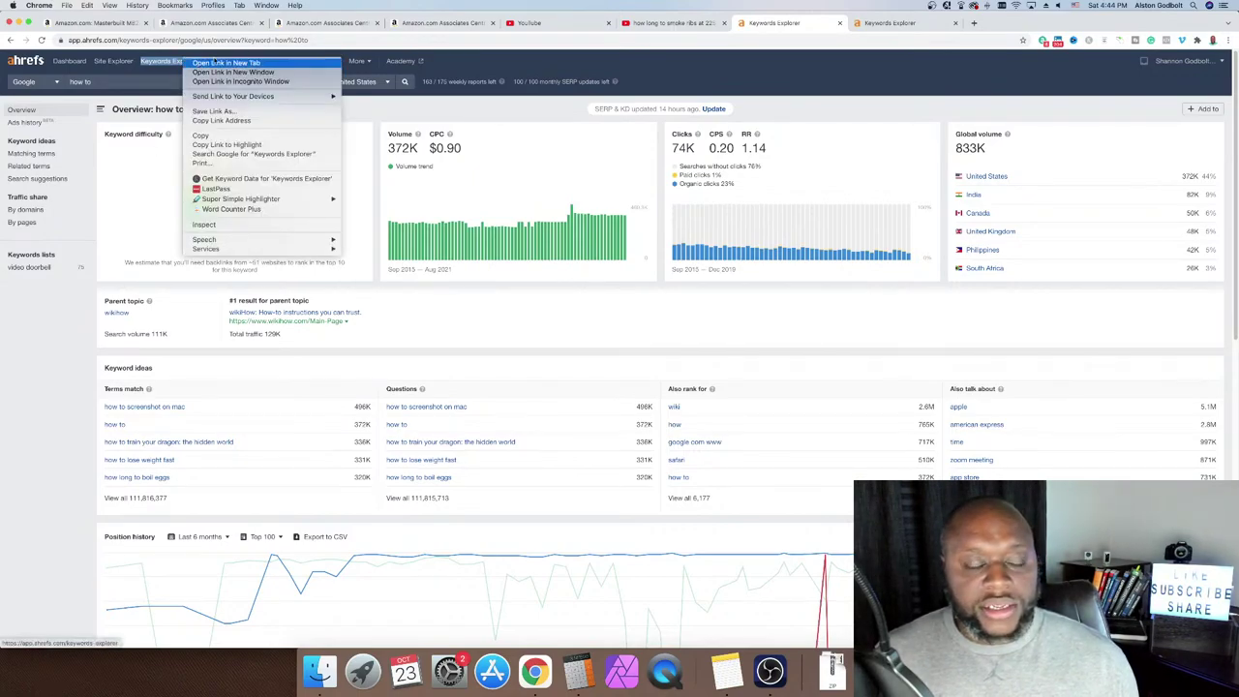
{"action": "left_click", "coordinate": [222, 64]}
{"action": "left_click", "coordinate": [881, 22]}
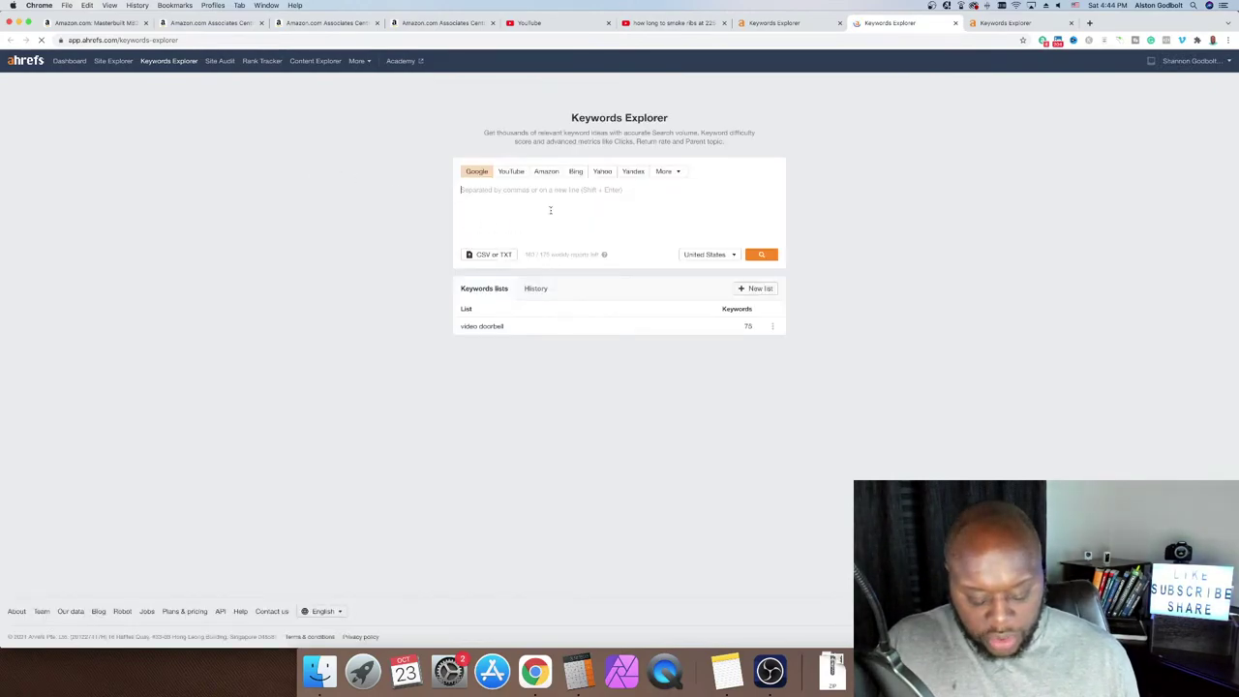
{"action": "type", "text": "weight lo"}
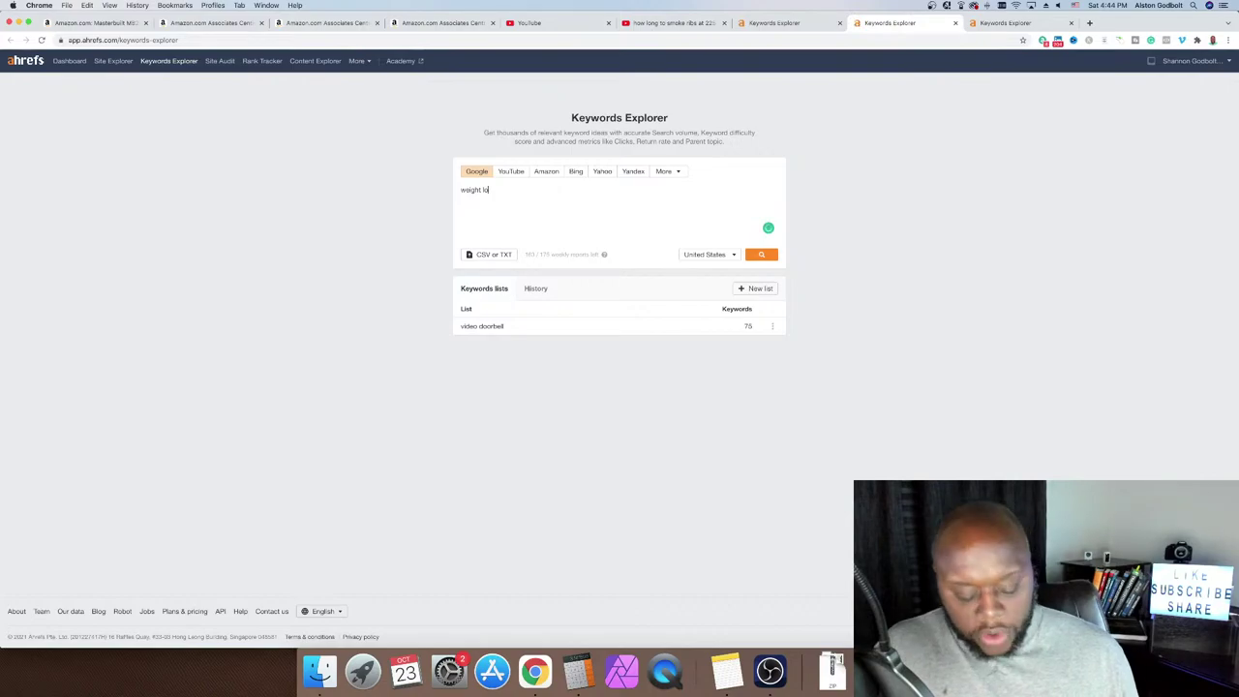
{"action": "type", "text": "ss"}
{"action": "key", "text": "Return"}
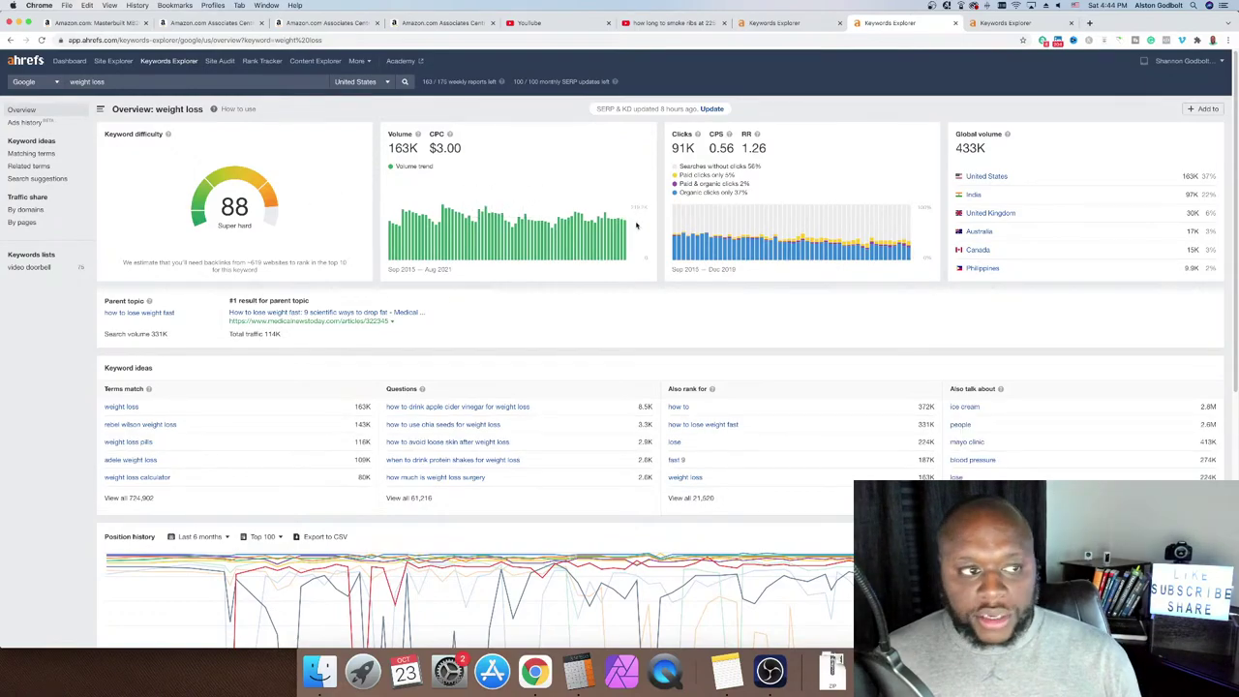
{"action": "left_click", "coordinate": [54, 157]}
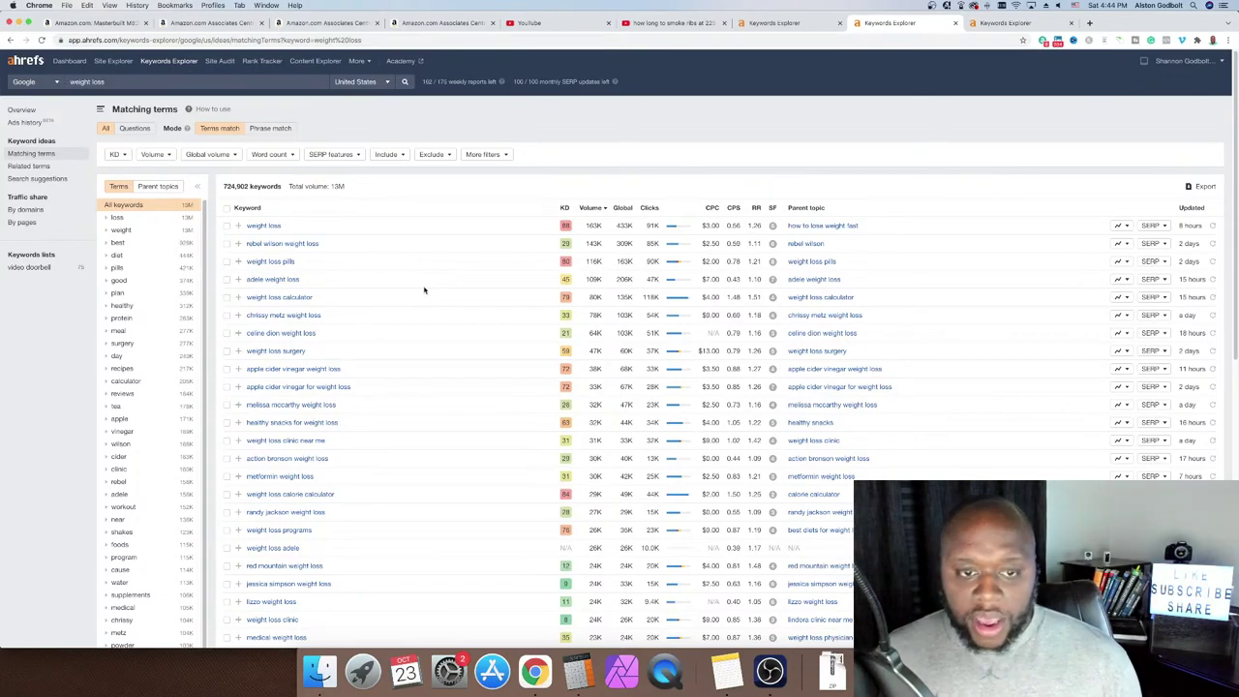
- List the matching terms for the "how to" keyword and limit keyword difficulty to a maximum of 5
{"action": "left_click", "coordinate": [792, 23]}
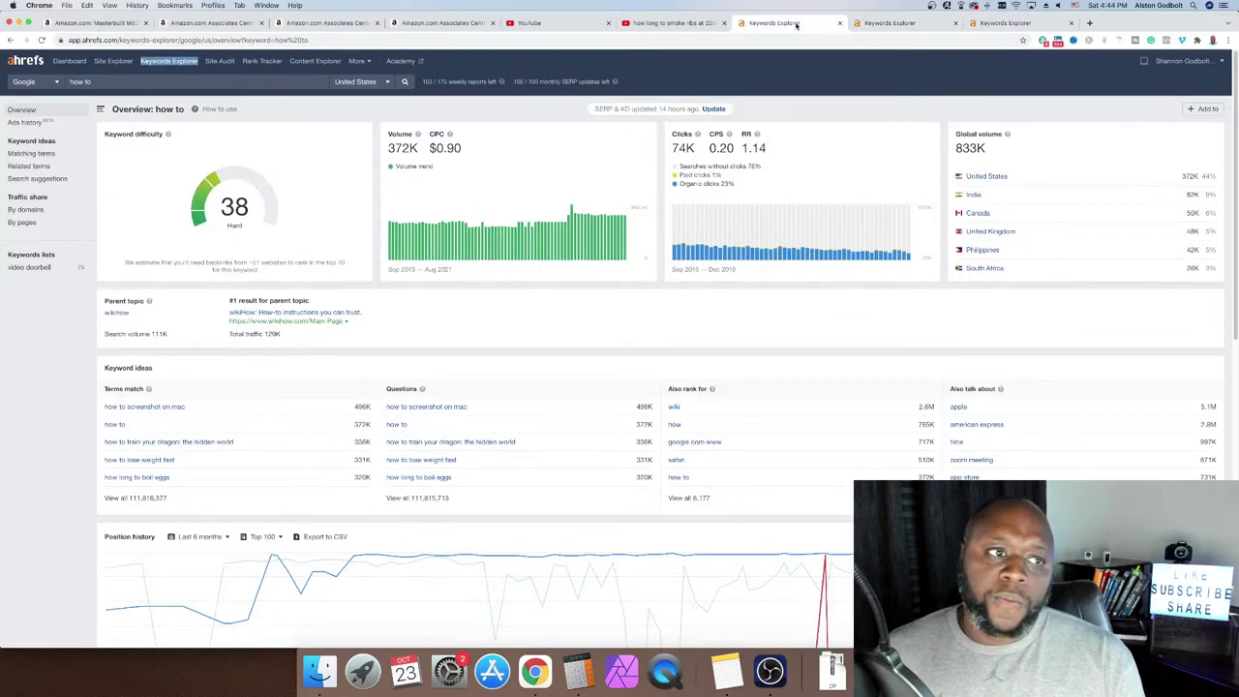
{"action": "left_click", "coordinate": [46, 154]}
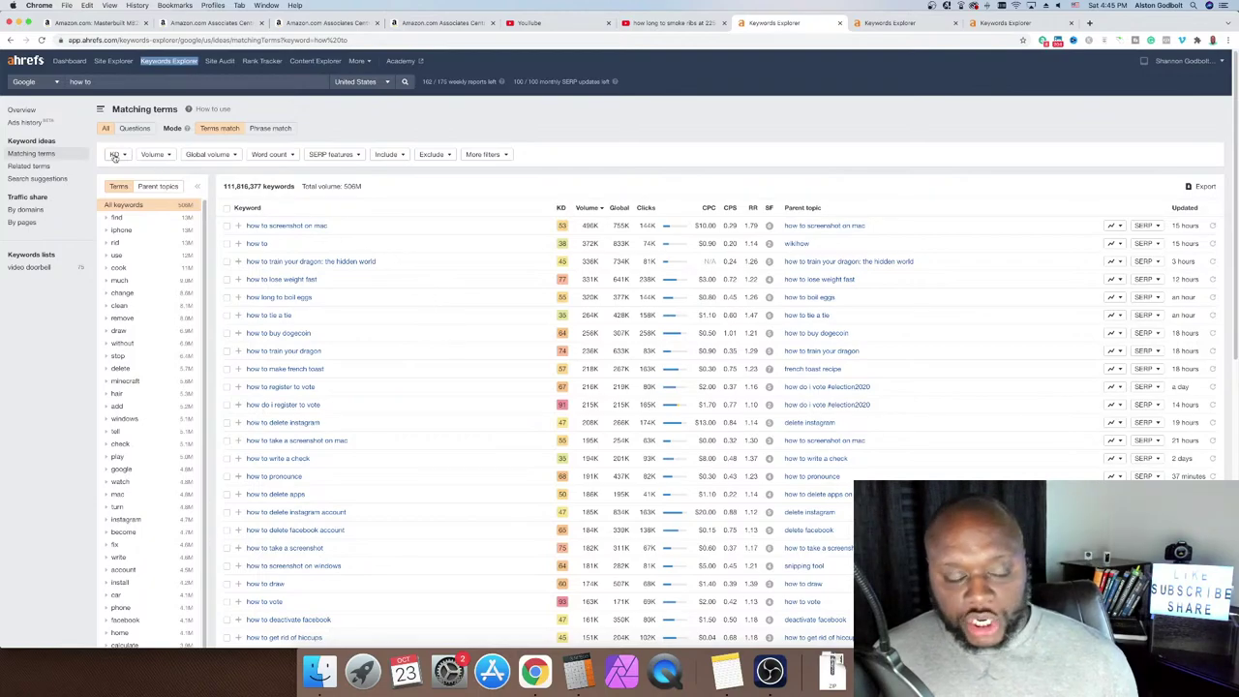
{"action": "left_click", "coordinate": [117, 156]}
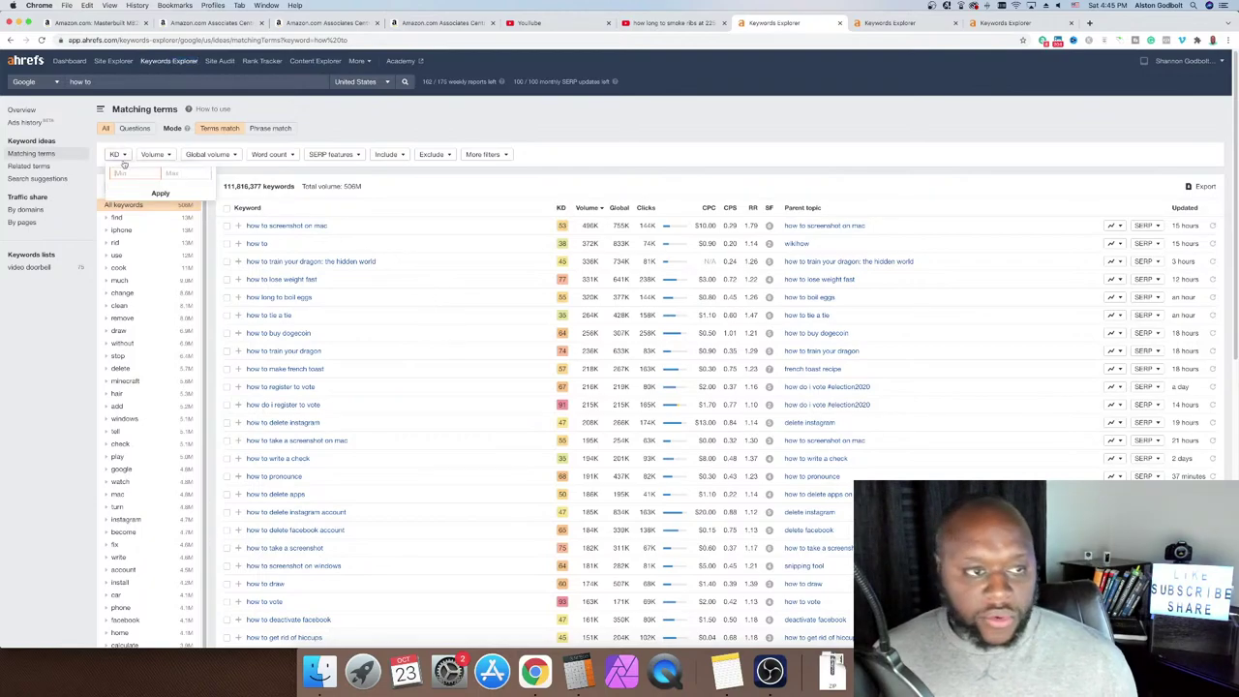
{"action": "left_click", "coordinate": [178, 173]}
{"action": "type", "text": "5"}
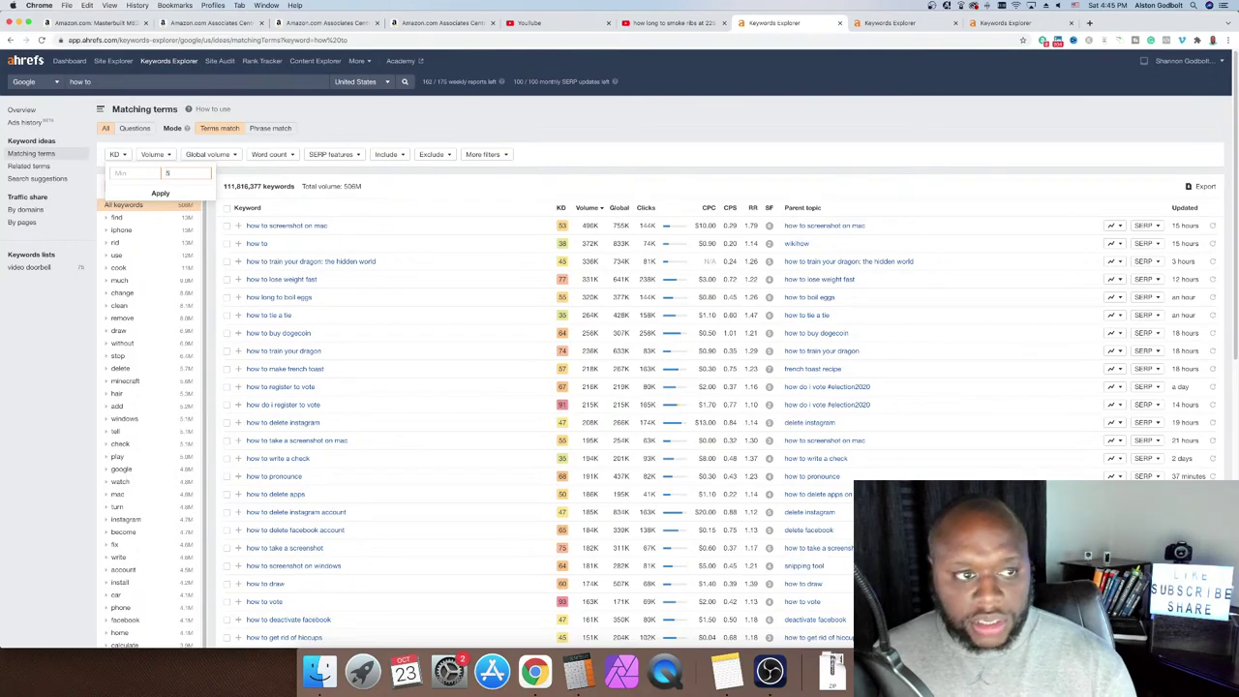
{"action": "key", "text": "Return"}
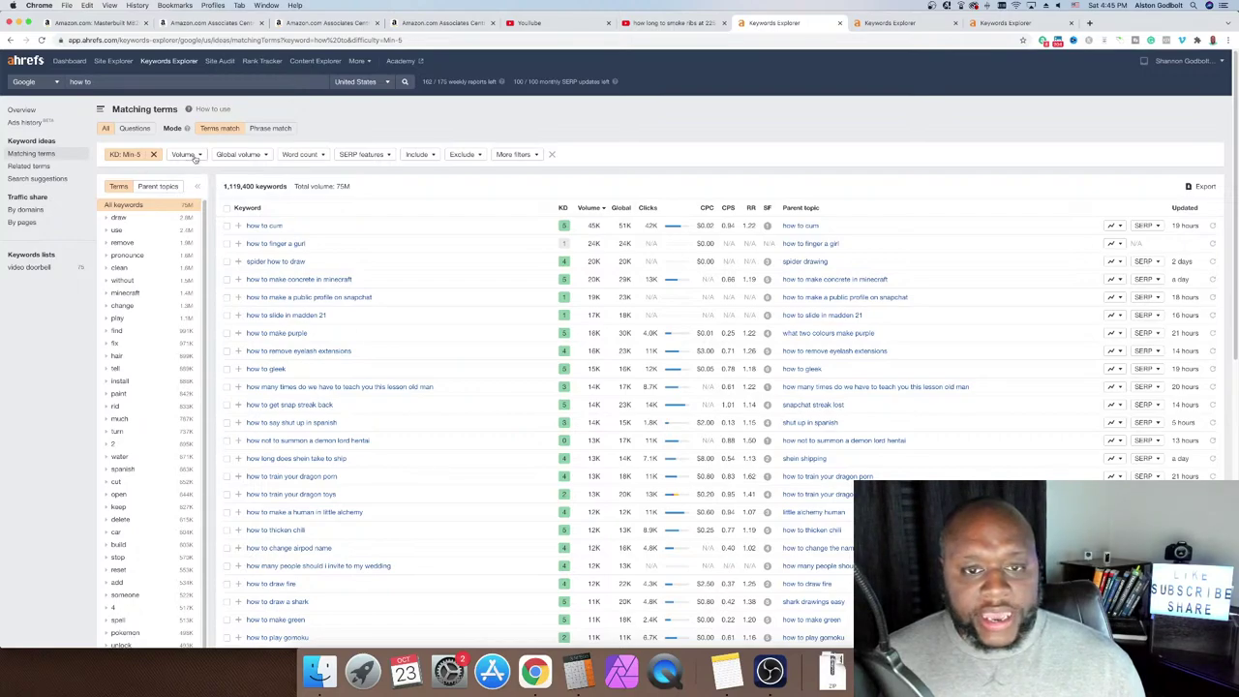
- Filter the low-difficulty "how to" terms to keywords that include the word "smoke"
{"action": "left_click", "coordinate": [194, 155]}
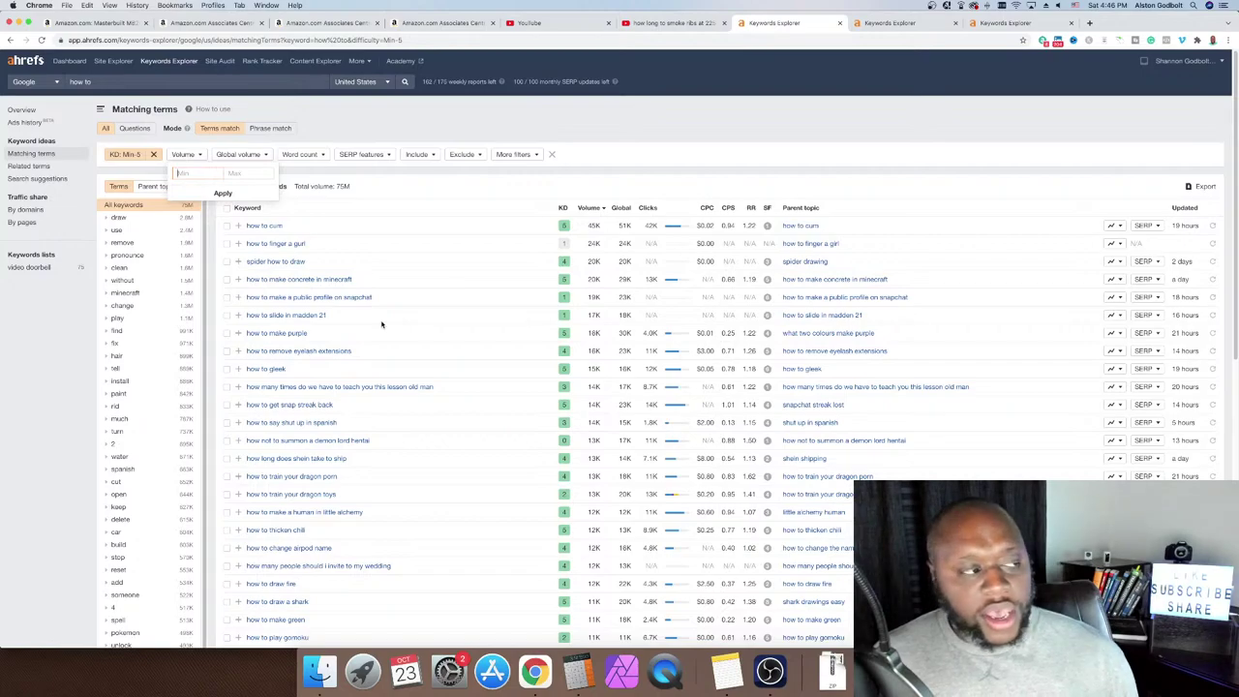
{"action": "left_click", "coordinate": [822, 137]}
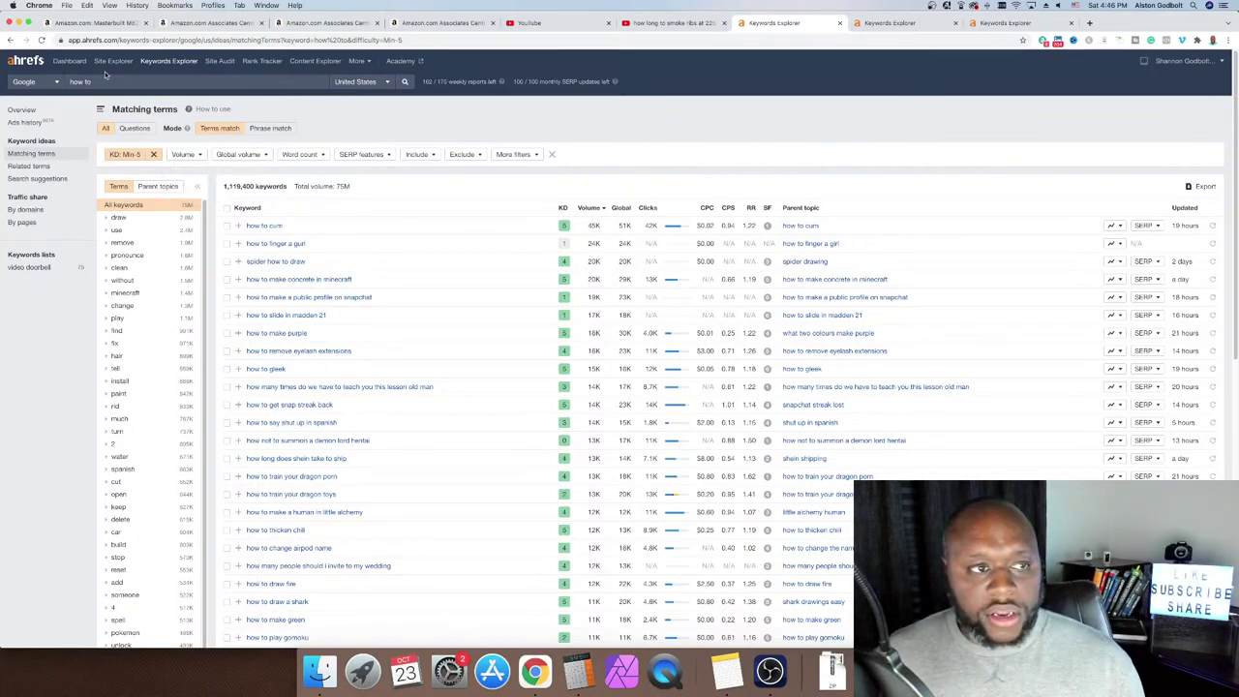
{"action": "left_click", "coordinate": [419, 154]}
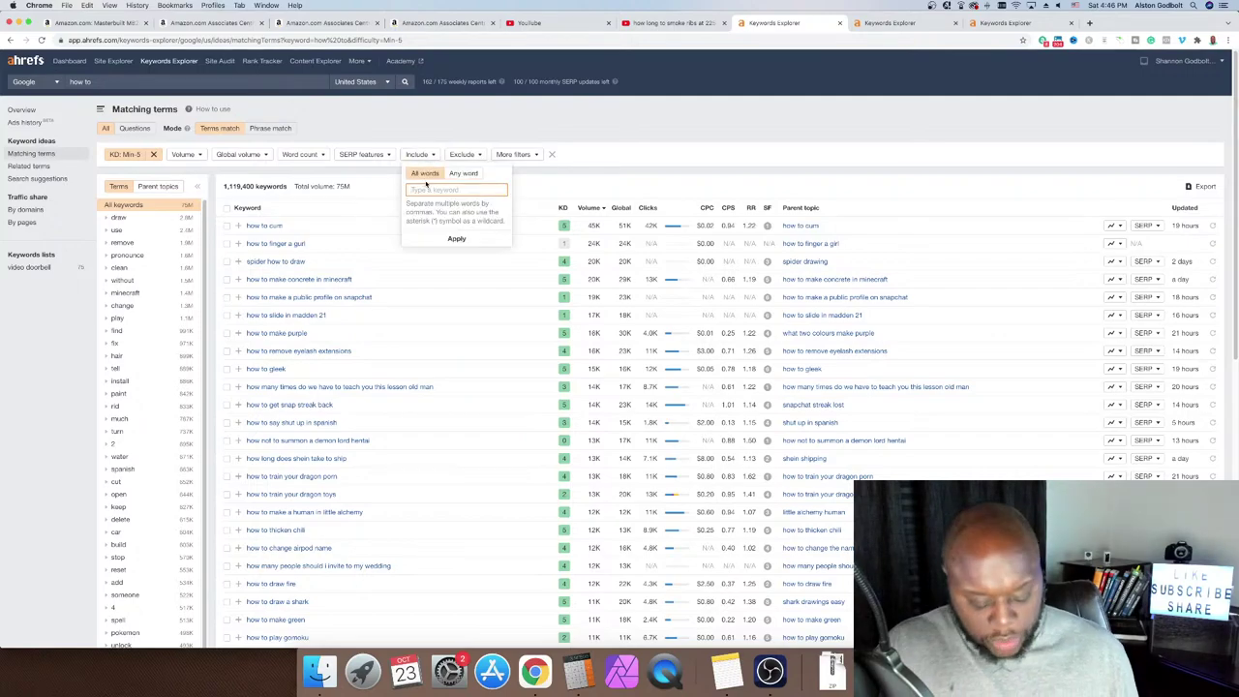
{"action": "type", "text": "smoke"}
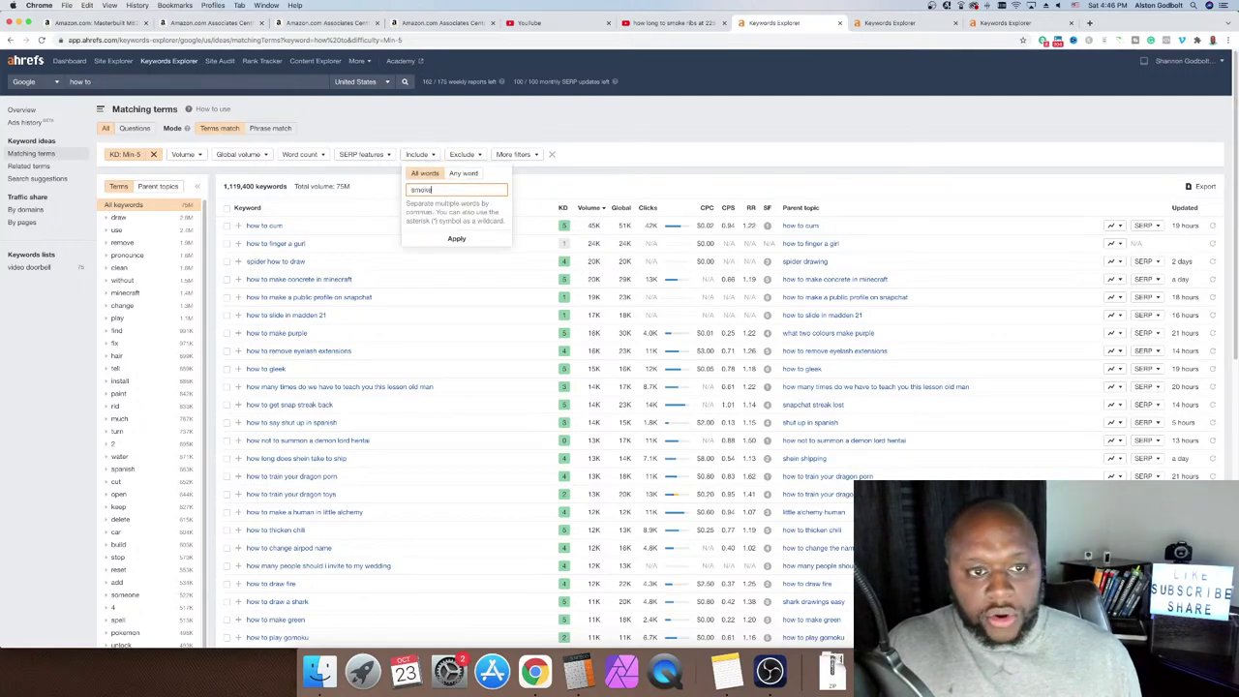
{"action": "key", "text": "Return"}
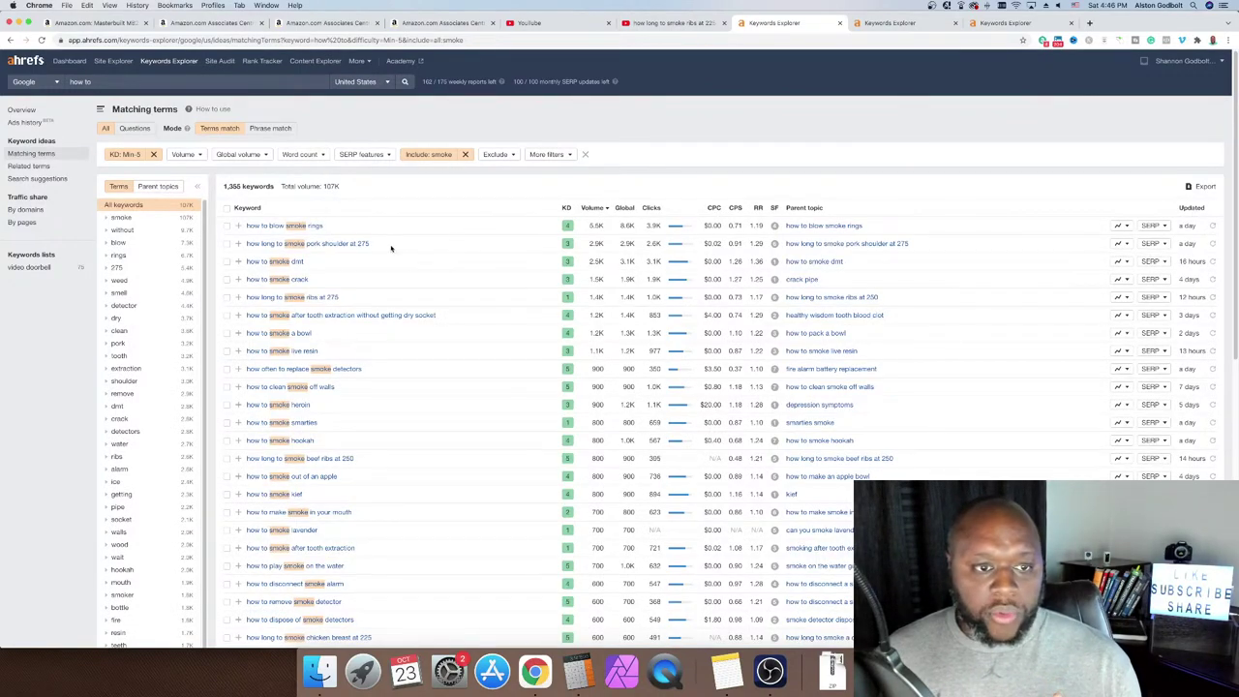
- Copy the keyword "how long to smoke pork shoulder at 275" and search Google for it in a new tab
{"action": "left_click_drag", "start_coordinate": [371, 244], "coordinate": [247, 244]}
{"action": "key", "text": "super+c"}
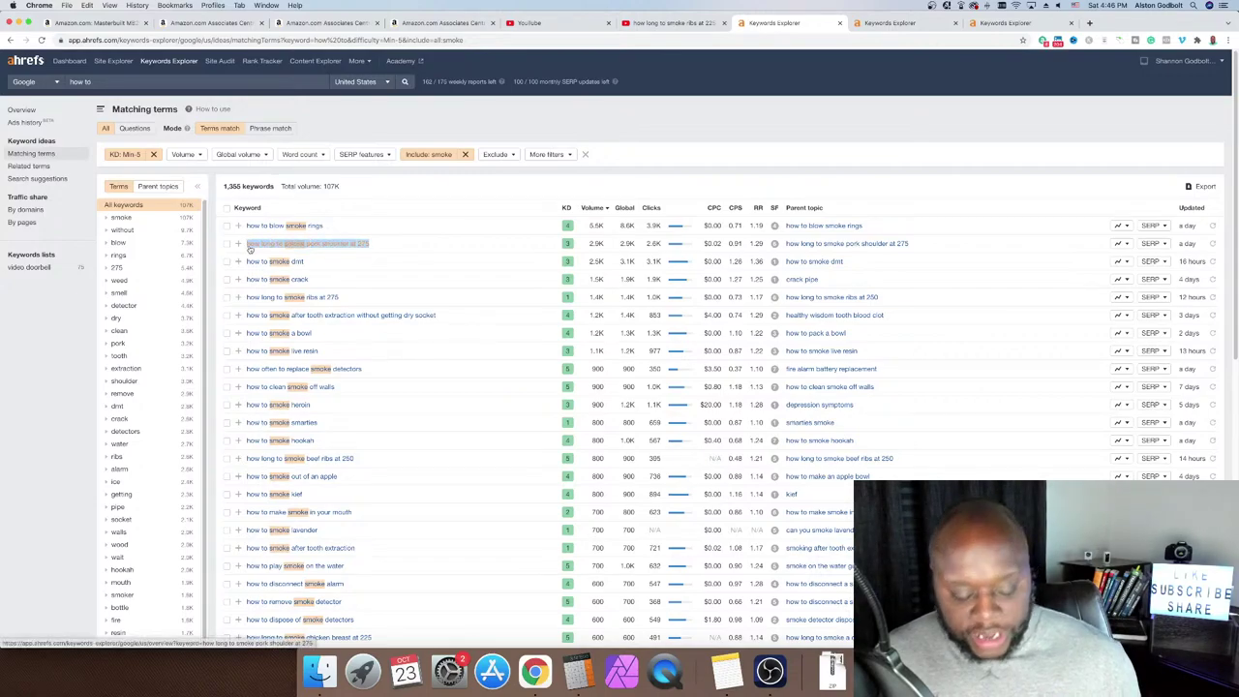
{"action": "left_click", "coordinate": [1088, 22]}
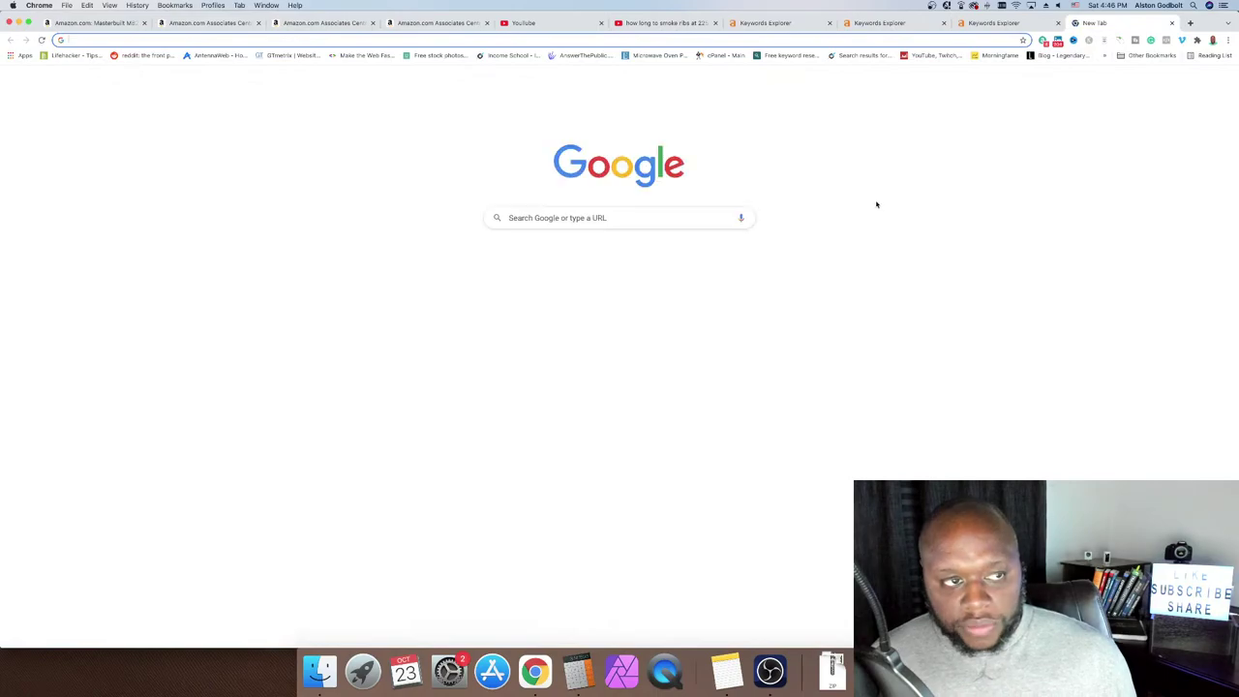
{"action": "key", "text": "super+v"}
{"action": "key", "text": "Return"}
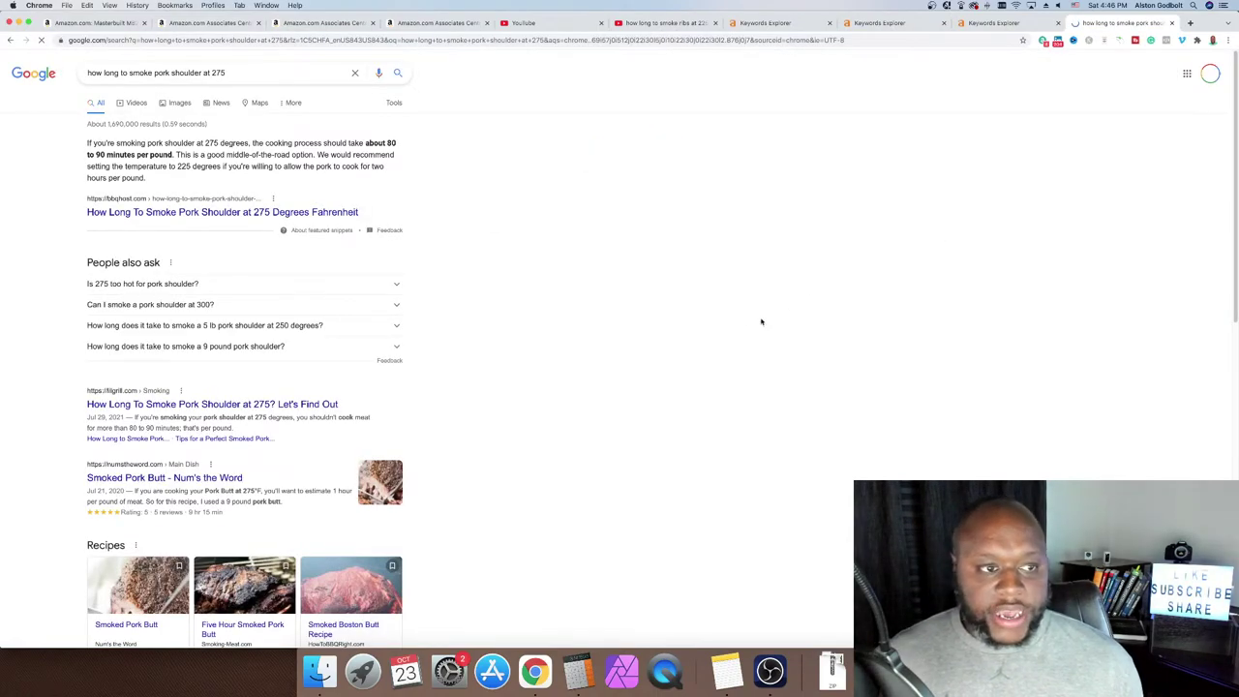
- Open the featured bbqhost.com result, "How Long To Smoke Pork Shoulder at 275 Degrees Fahrenheit", in a new tab
{"action": "scroll", "coordinate": [685, 359], "scroll_direction": "down", "scroll_amount": 1}
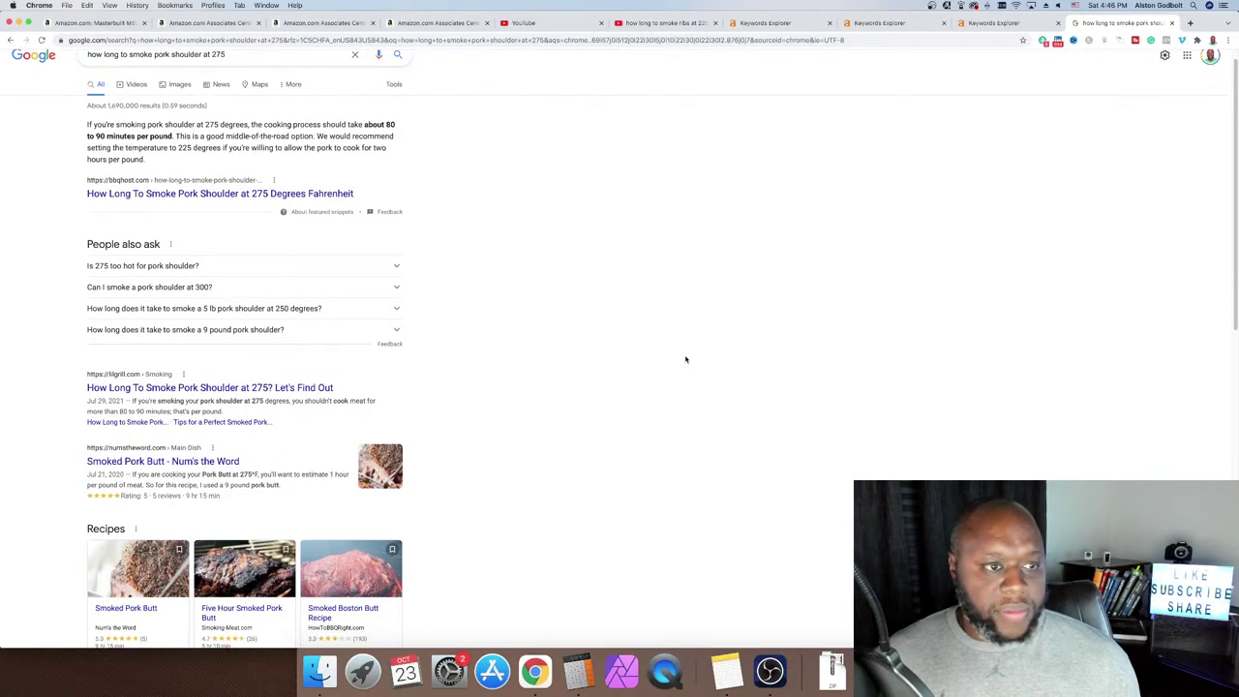
{"action": "scroll", "coordinate": [680, 359], "scroll_direction": "down", "scroll_amount": 1}
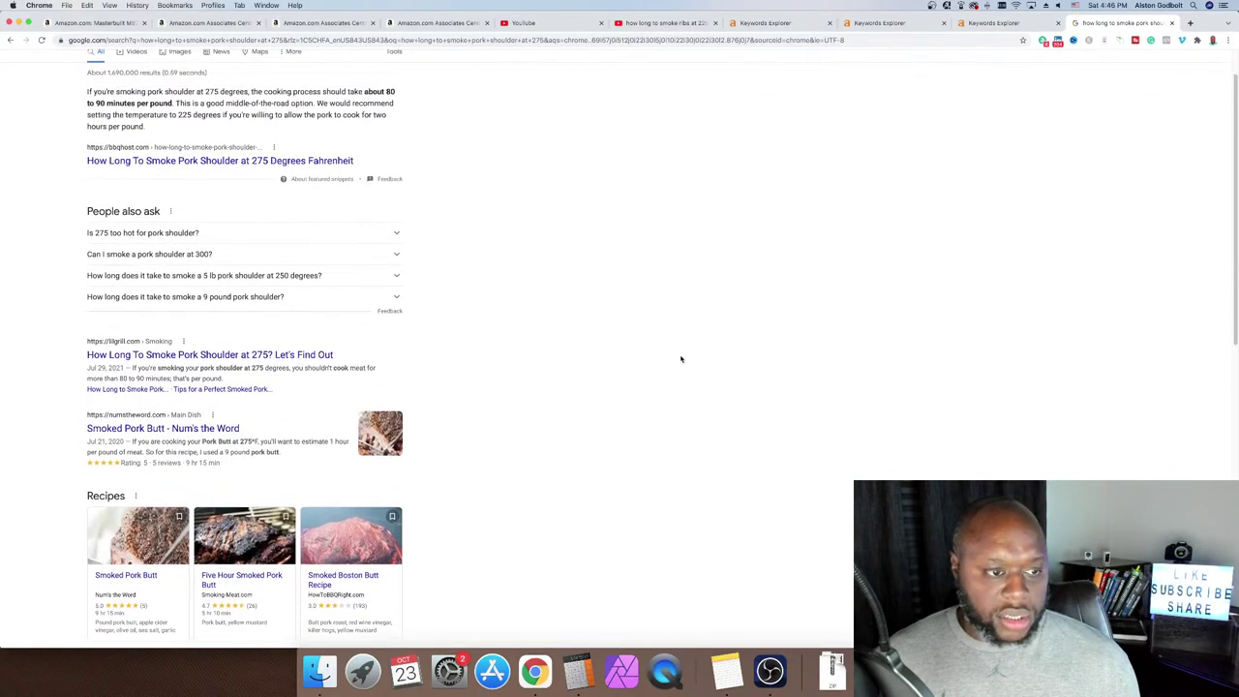
{"action": "right_click", "coordinate": [315, 160]}
{"action": "left_click", "coordinate": [349, 173]}
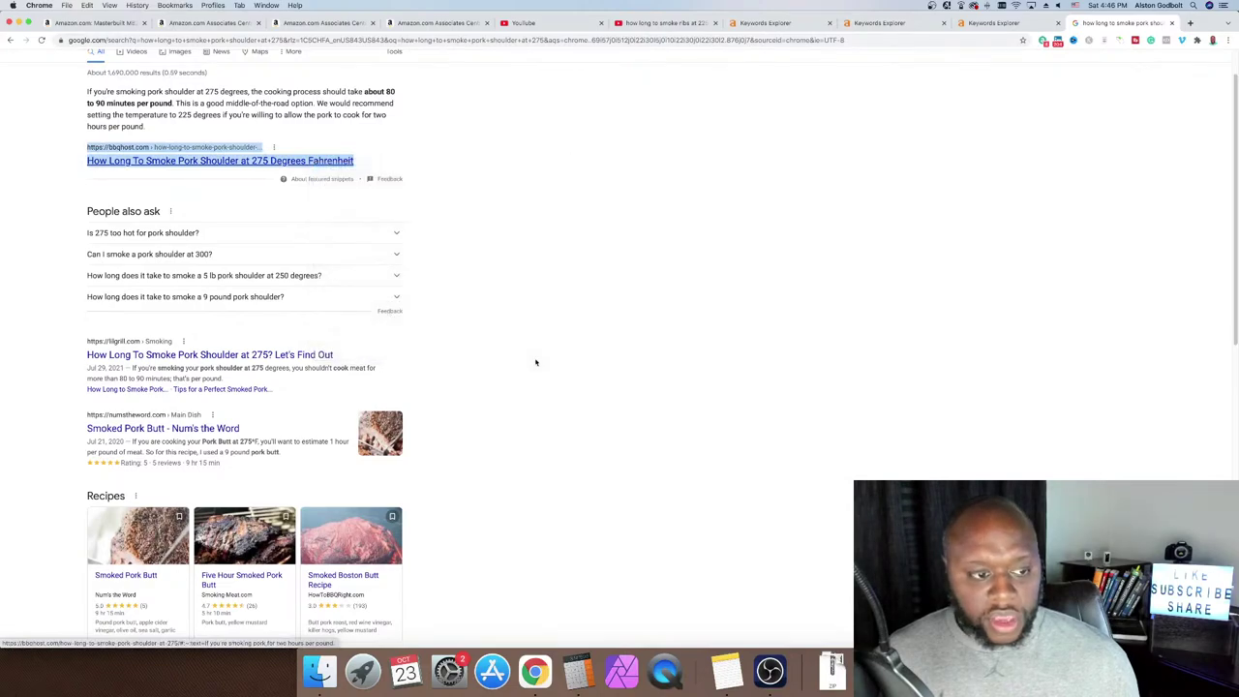
- Open the theinfinitekitchen.com result, "Question: How long to cook pork shoulder at 275? - Kitchen", in a new tab
{"action": "scroll", "coordinate": [536, 365], "scroll_direction": "down", "scroll_amount": 1}
{"action": "scroll", "coordinate": [536, 365], "scroll_direction": "down", "scroll_amount": 5}
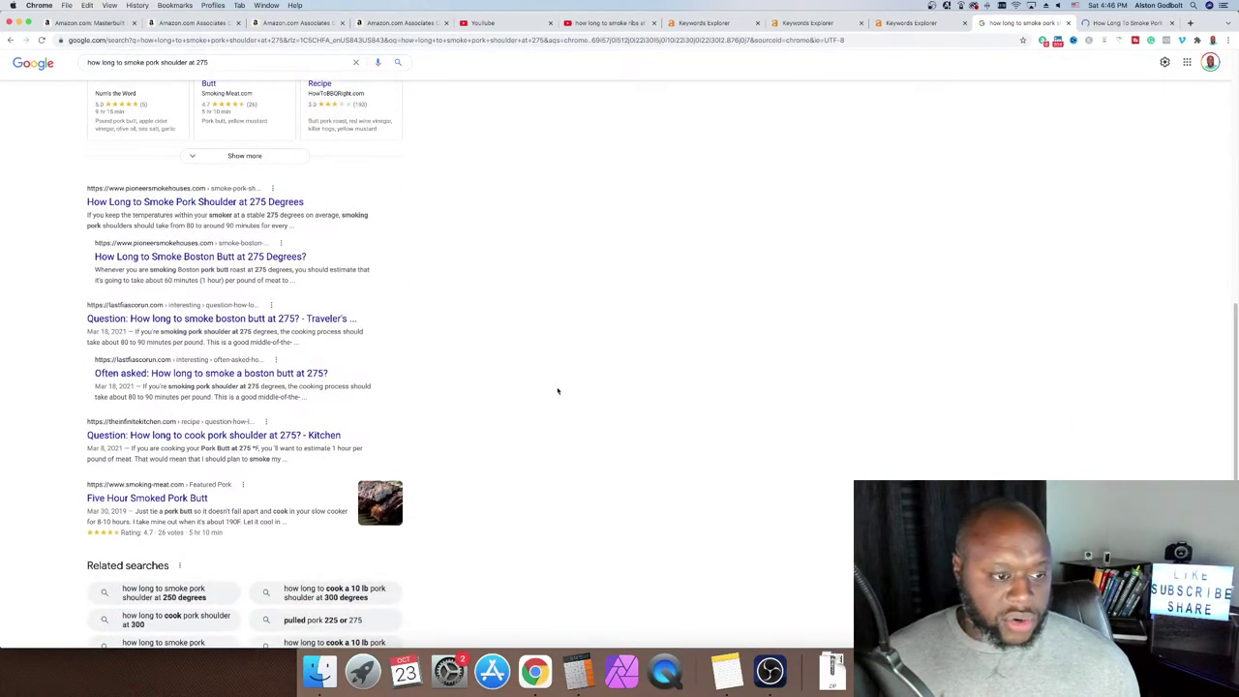
{"action": "scroll", "coordinate": [558, 390], "scroll_direction": "down", "scroll_amount": 1}
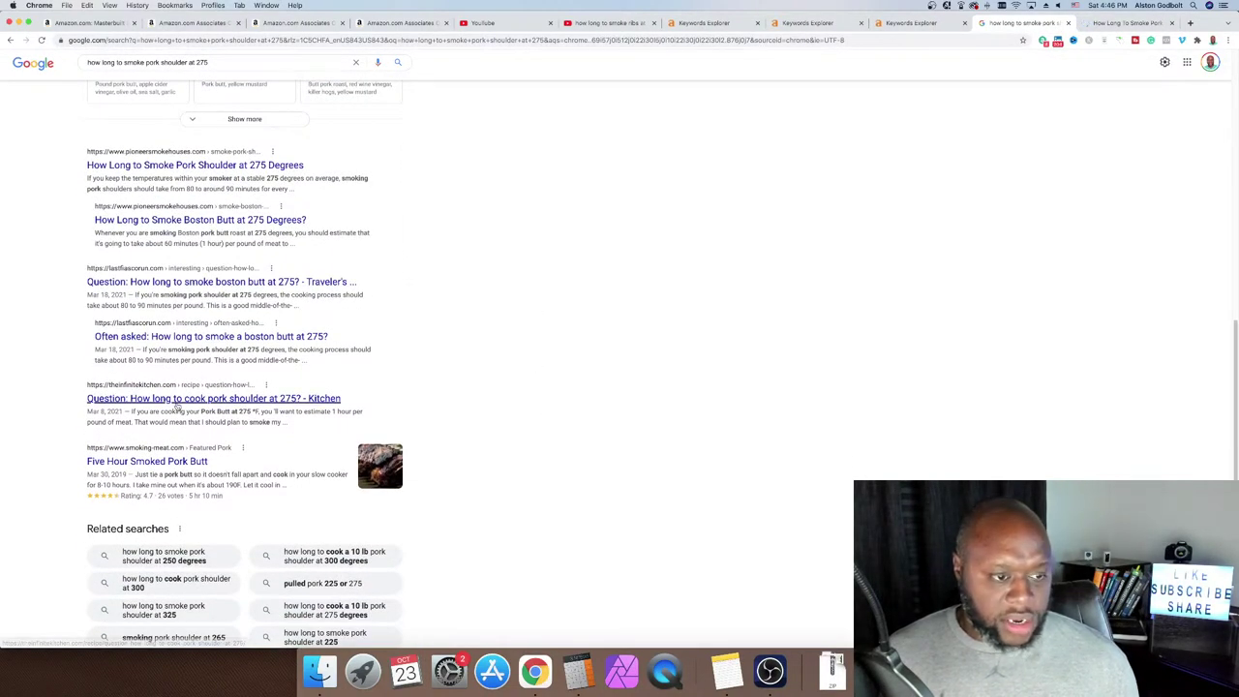
{"action": "right_click", "coordinate": [175, 398]}
{"action": "left_click", "coordinate": [198, 405]}
{"action": "scroll", "coordinate": [605, 371], "scroll_direction": "down", "scroll_amount": 3}
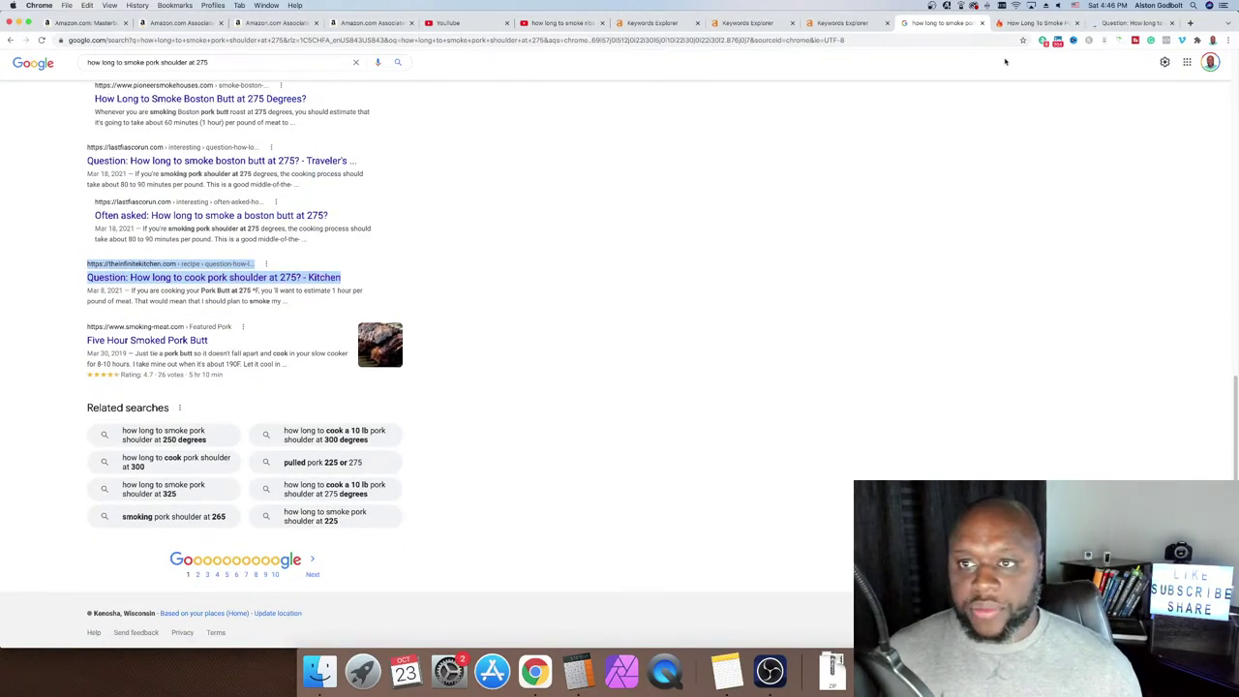
- Switch to the bbqhost.com article on smoking pork shoulder and copy the site's home page link from its logo
{"action": "left_click", "coordinate": [1029, 26]}
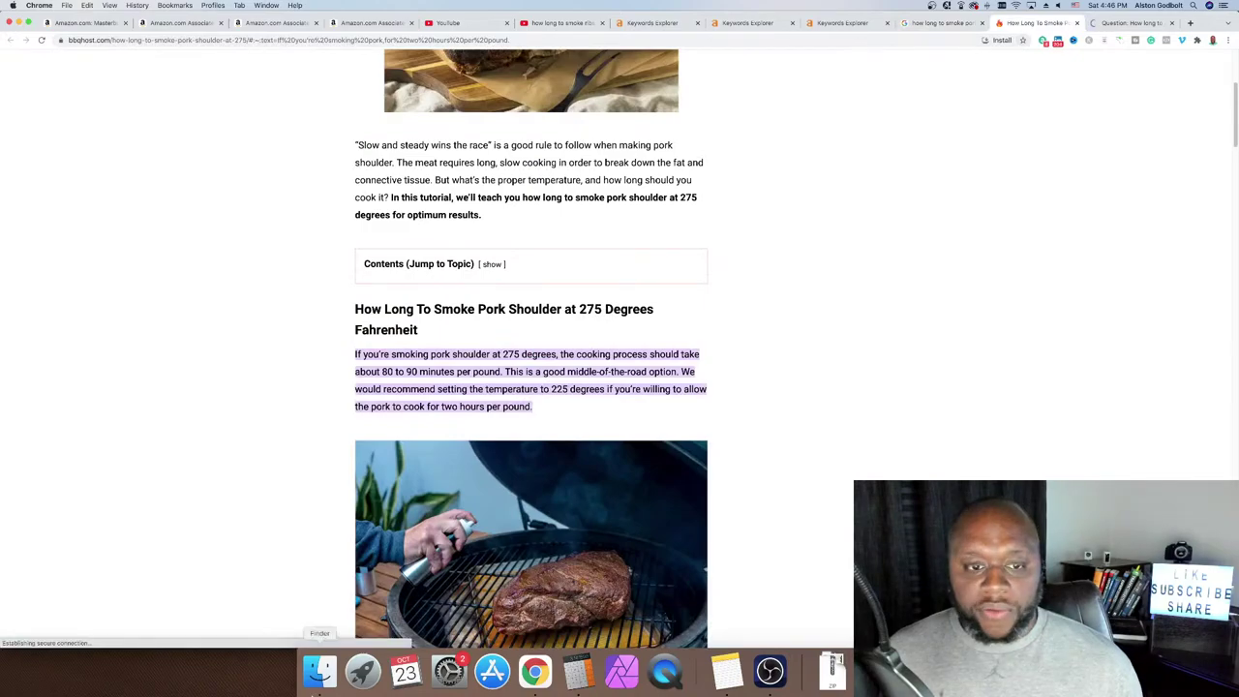
{"action": "scroll", "coordinate": [455, 431], "scroll_direction": "up", "scroll_amount": 3}
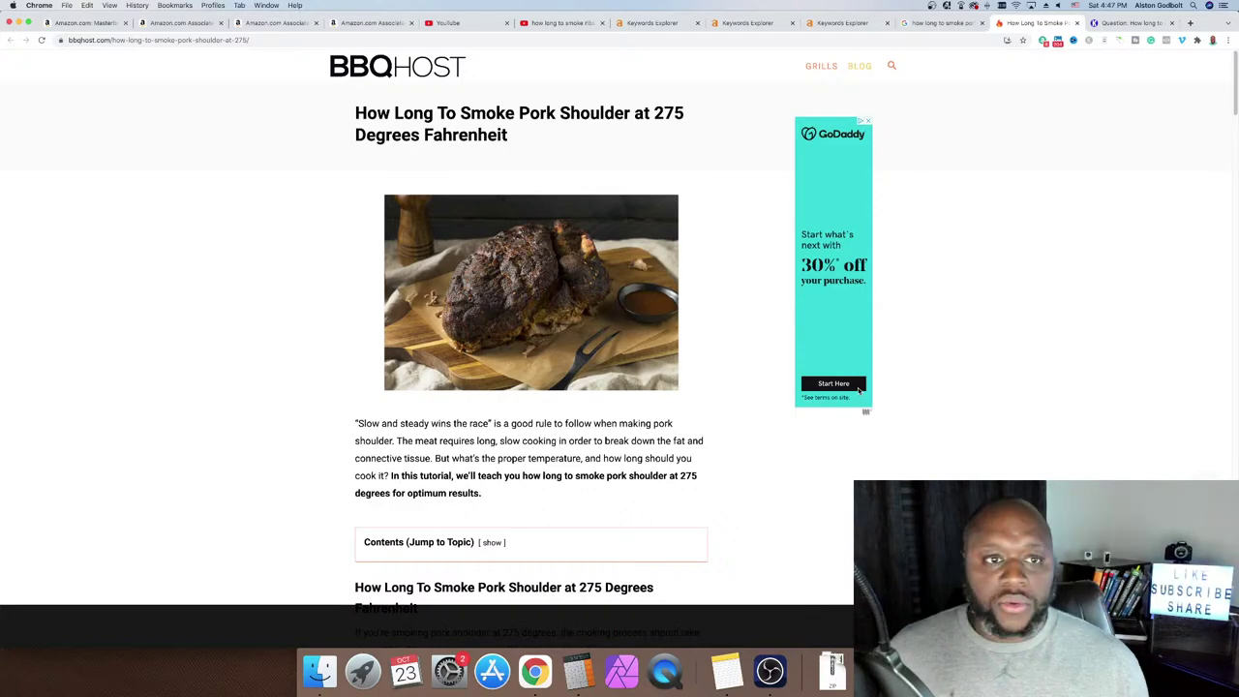
{"action": "right_click", "coordinate": [393, 62]}
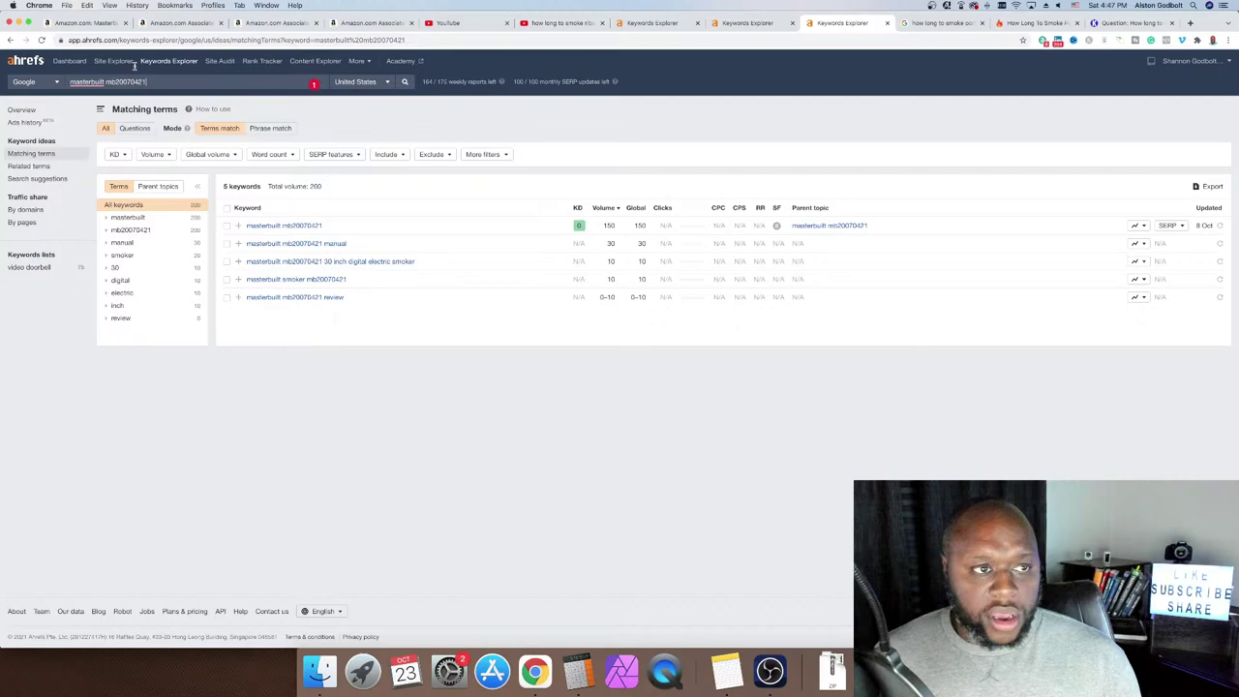
- Open Ahrefs Site Explorer in a new tab and analyze the domain bbqhost.com
{"action": "left_click", "coordinate": [132, 62], "text": "super"}
{"action": "left_click", "coordinate": [852, 24]}
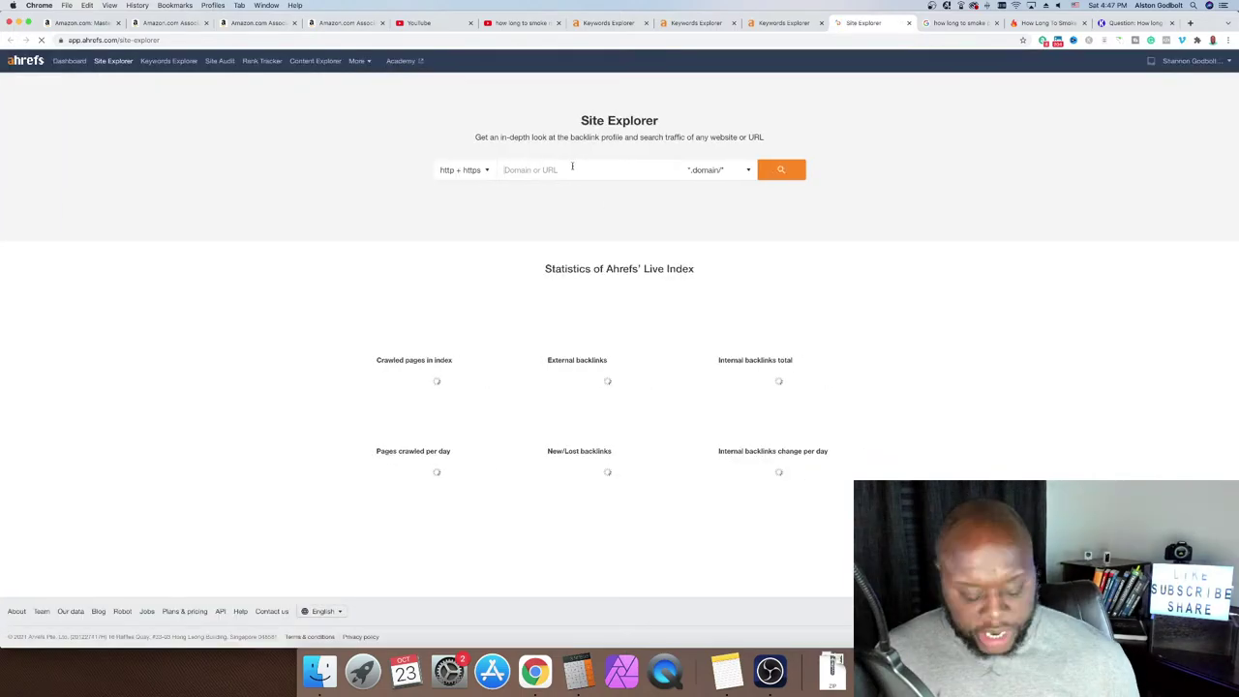
{"action": "left_click", "coordinate": [571, 169]}
{"action": "type", "text": "https://bbqhost.com/"}
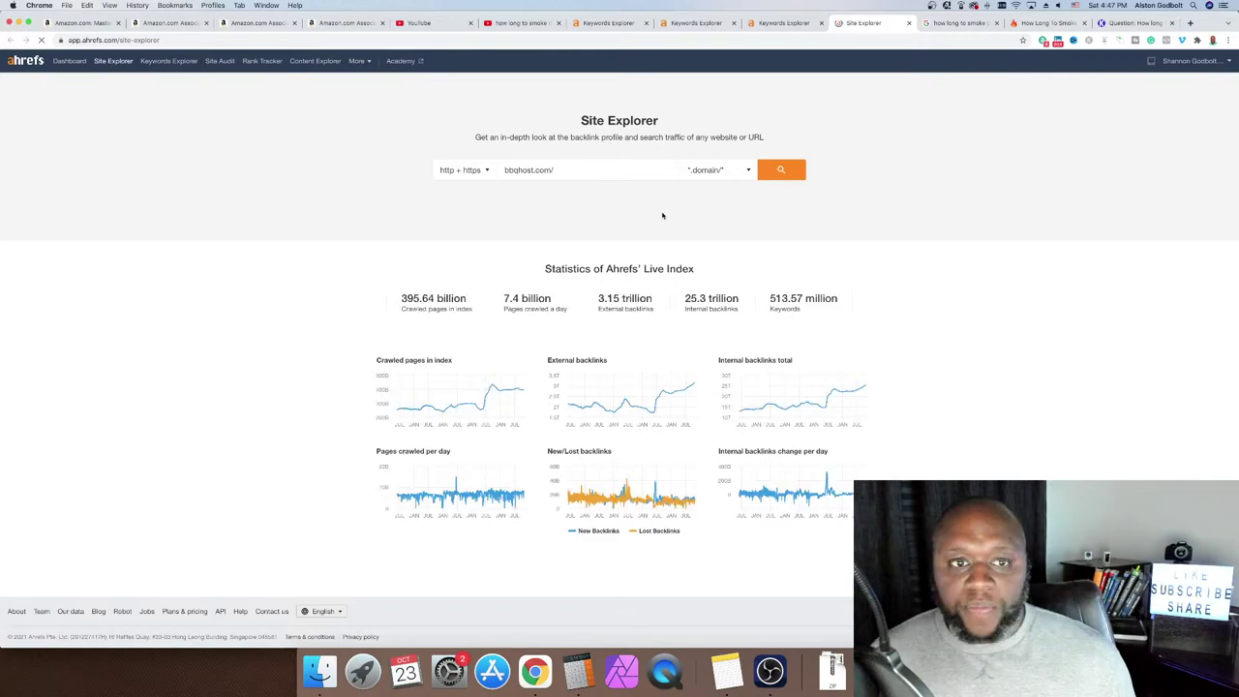
{"action": "key", "text": "Return"}
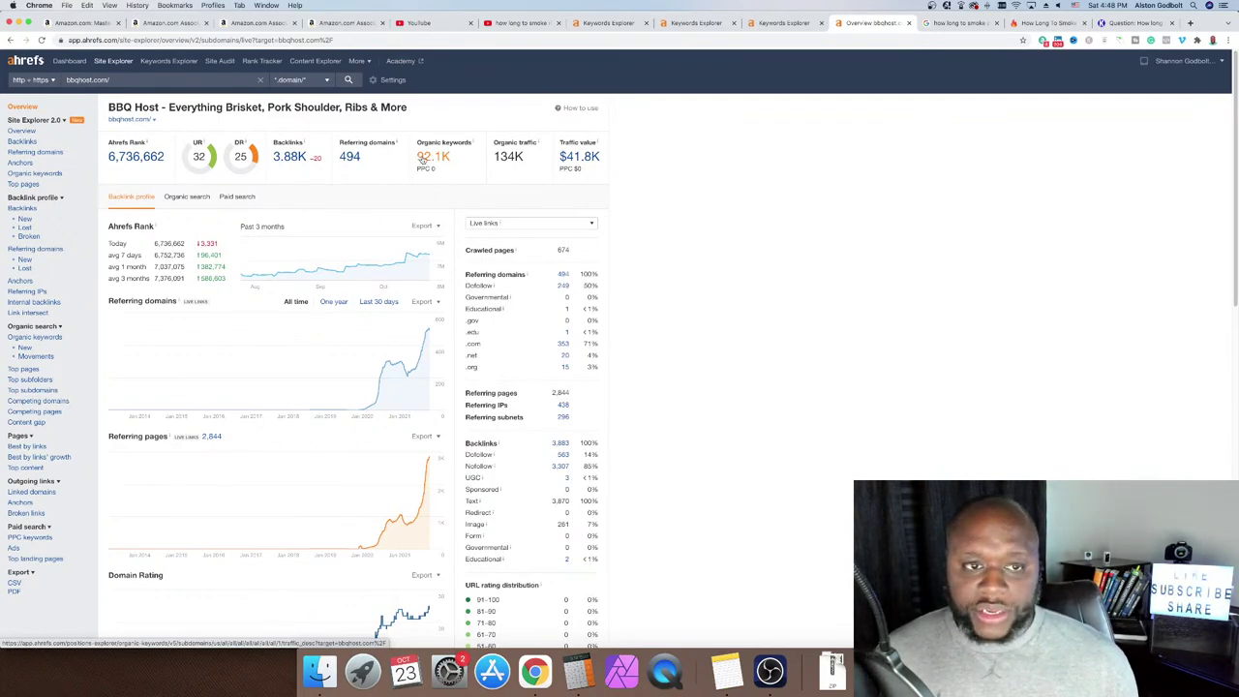
- List the organic keywords for bbqhost.com and limit keyword difficulty to a maximum of 5
{"action": "left_click", "coordinate": [425, 159]}
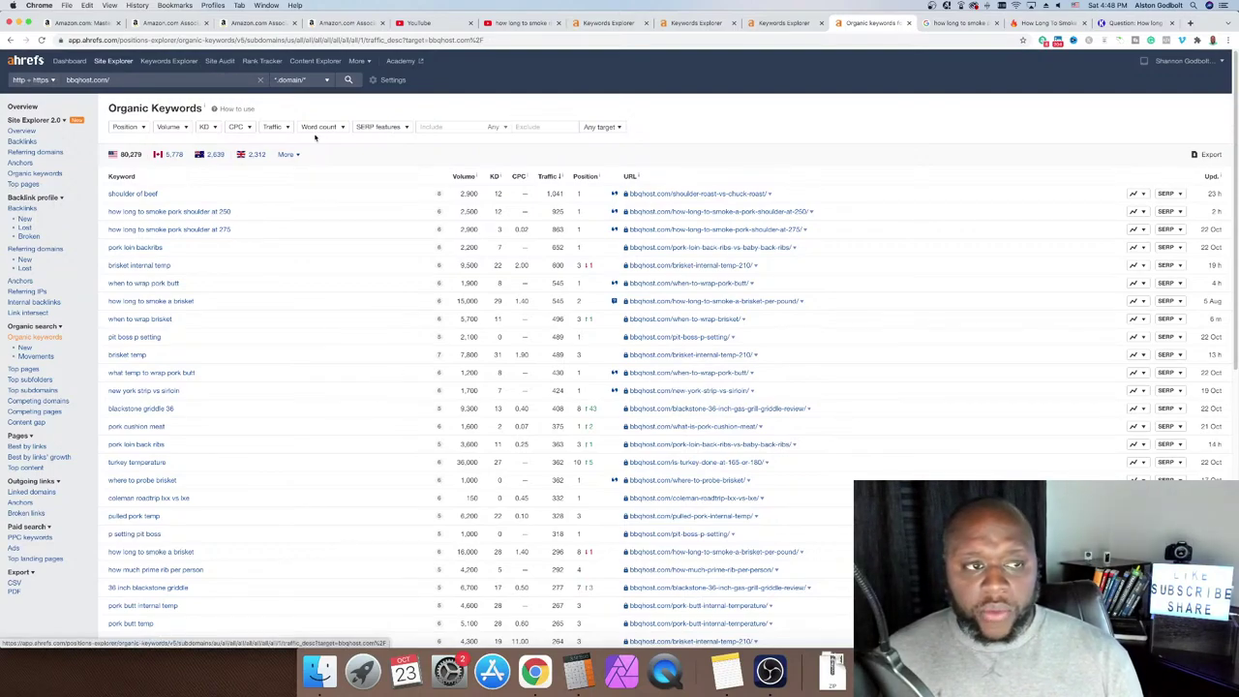
{"action": "left_click", "coordinate": [207, 127]}
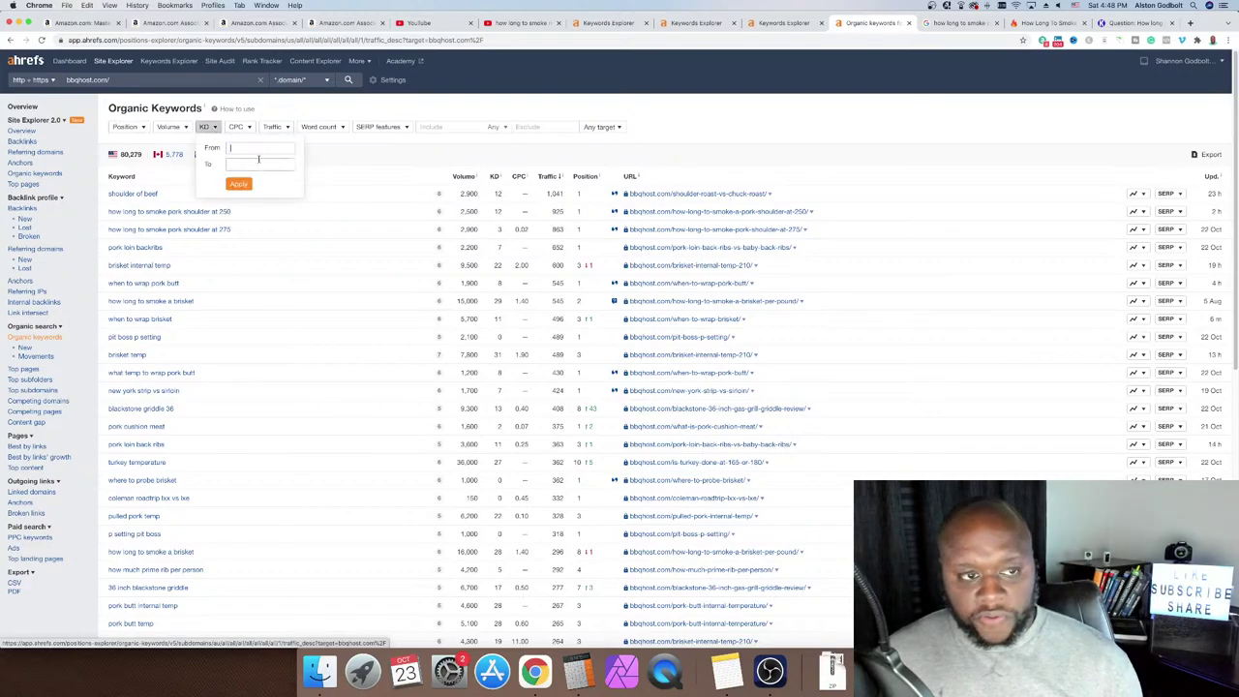
{"action": "left_click", "coordinate": [257, 164]}
{"action": "type", "text": "5"}
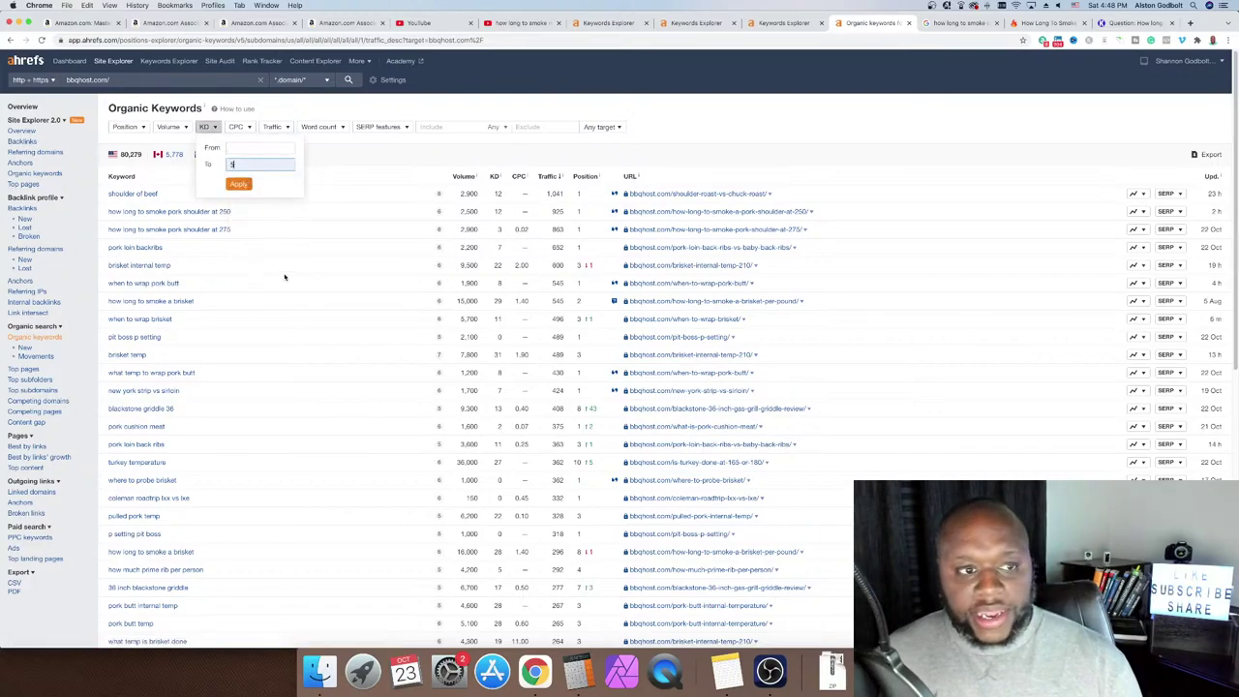
{"action": "left_click", "coordinate": [239, 183]}
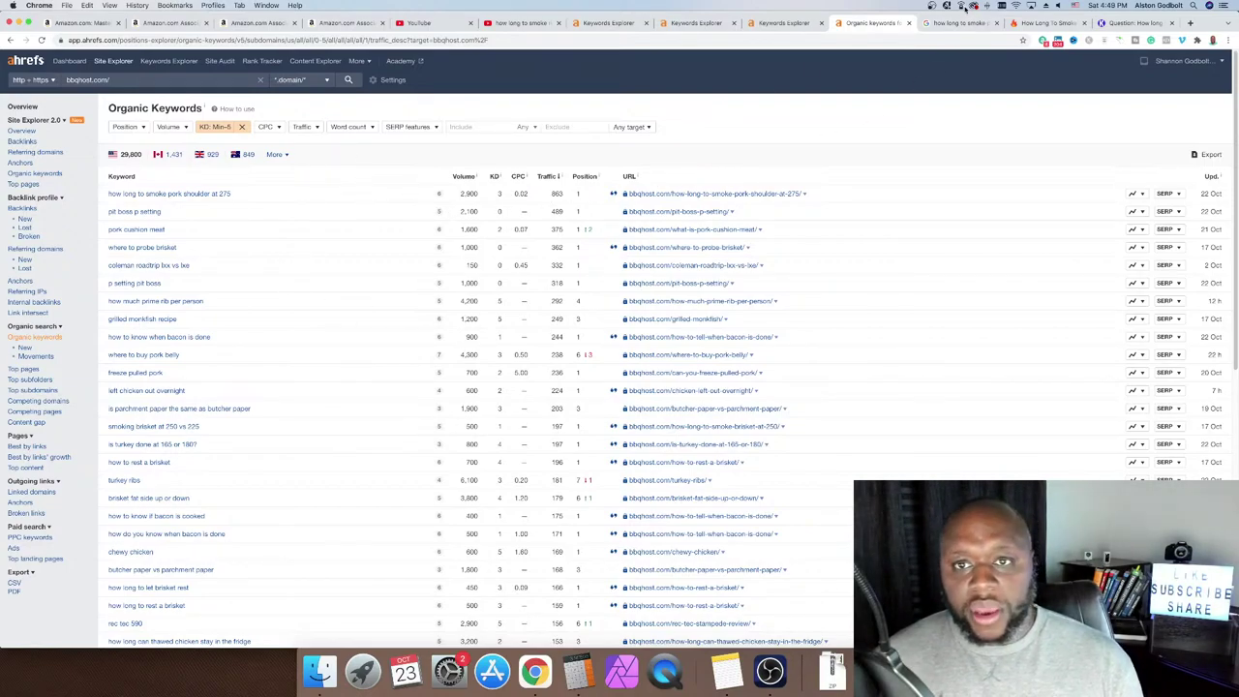
- Return to the Keywords Explorer matching terms for the Masterbuilt model and replace the keyword with "smoker won't"
{"action": "left_click", "coordinate": [786, 23]}
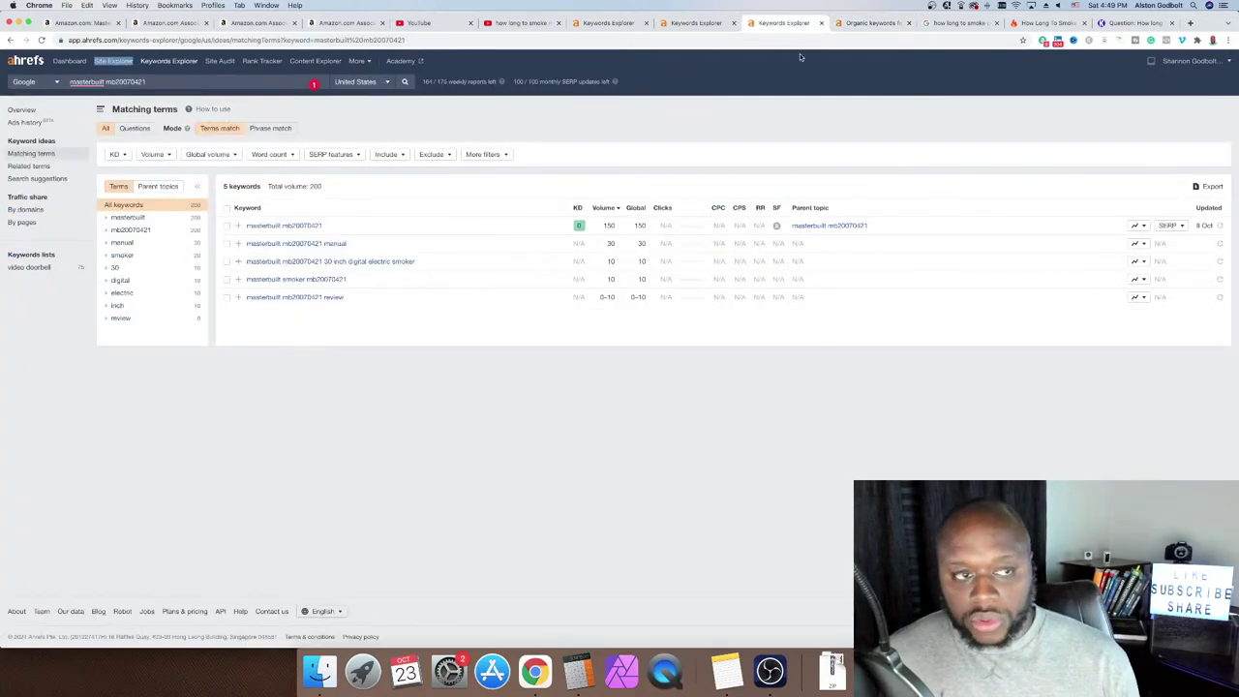
{"action": "left_click", "coordinate": [161, 81]}
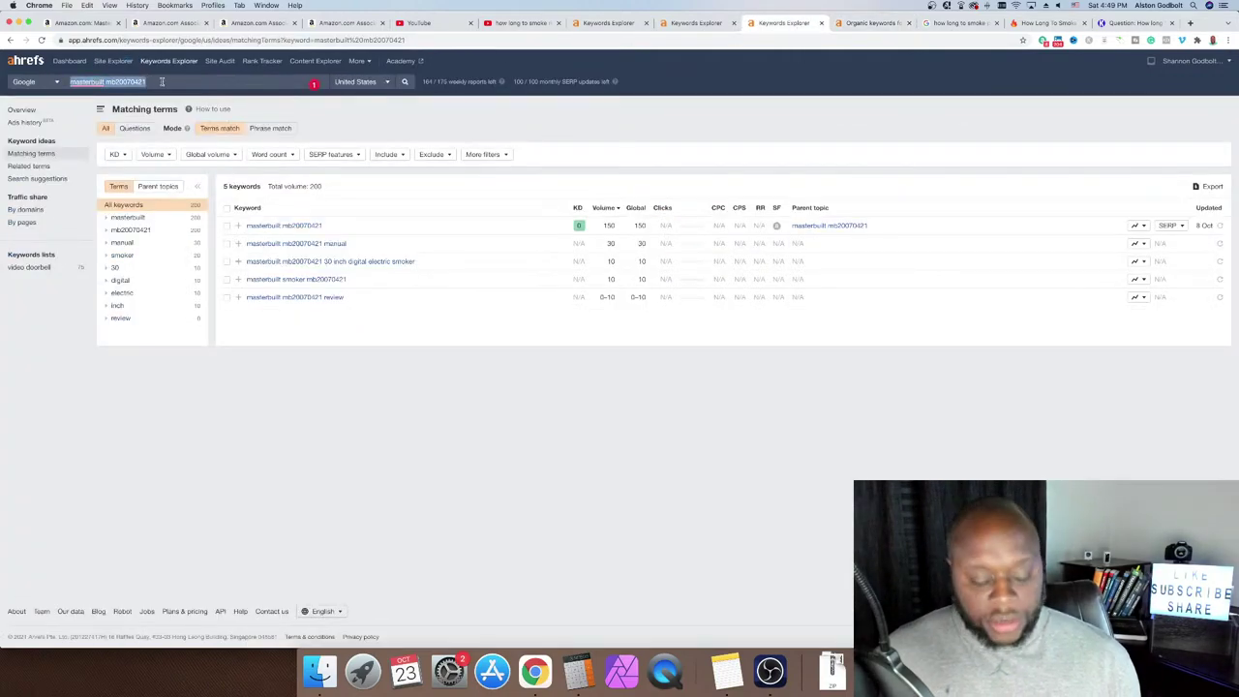
{"action": "type", "text": "smoker"}
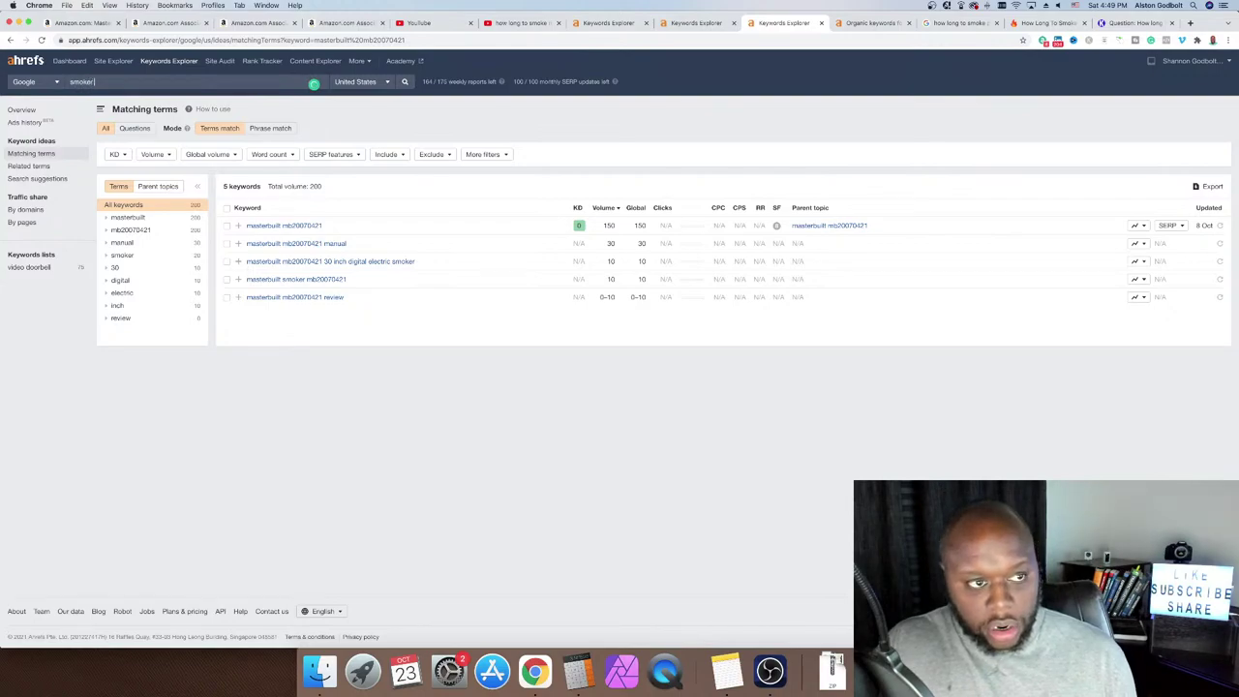
{"action": "type", "text": " won"}
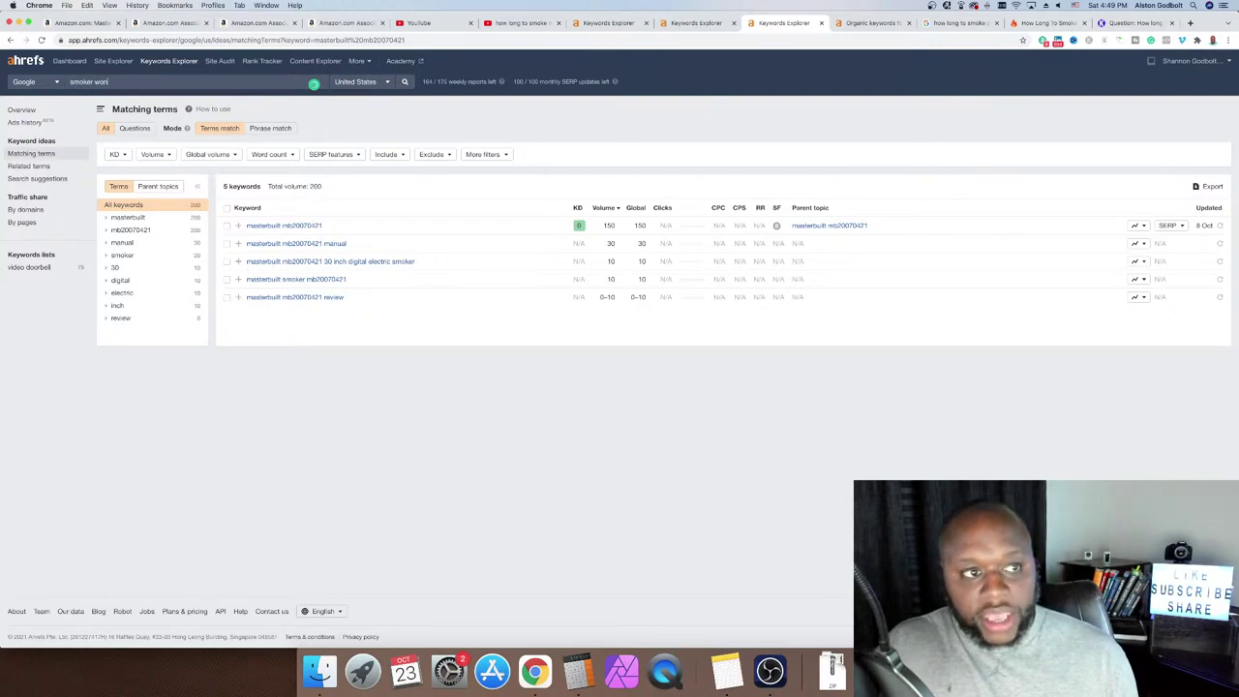
{"action": "type", "text": "t"}
{"action": "key", "text": "Return"}
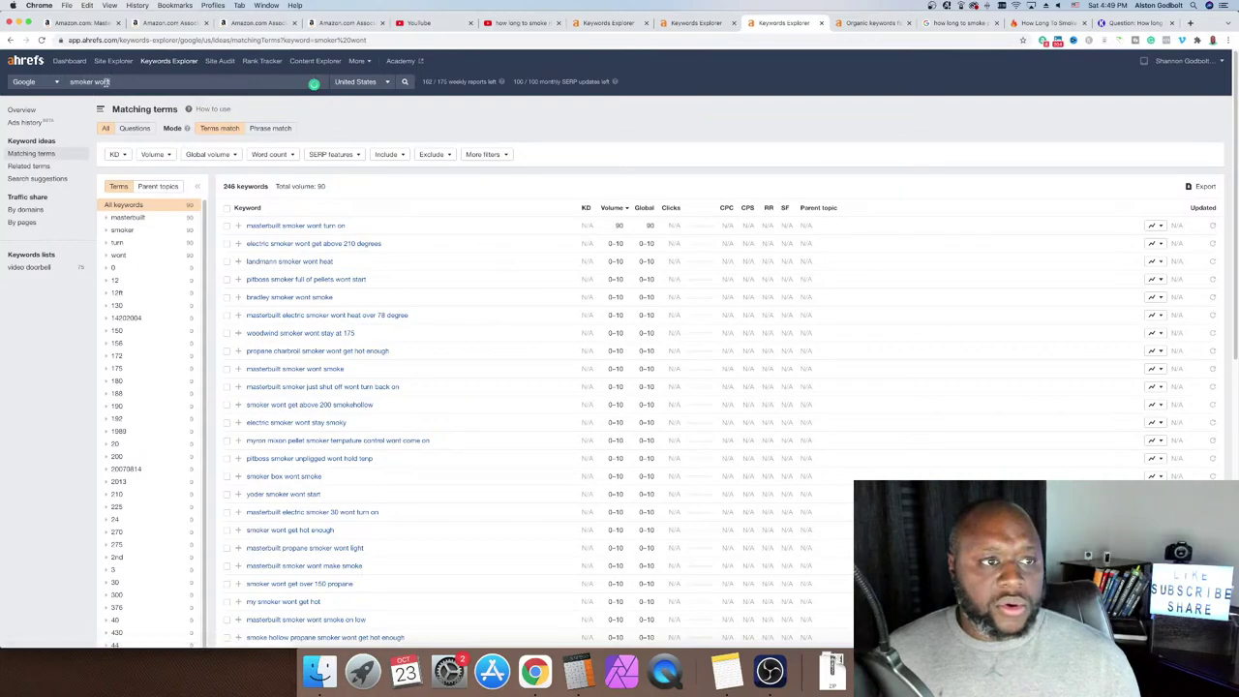
{"action": "key", "text": "BackSpace"}
{"action": "type", "text": "'t"}
{"action": "key", "text": "Return"}
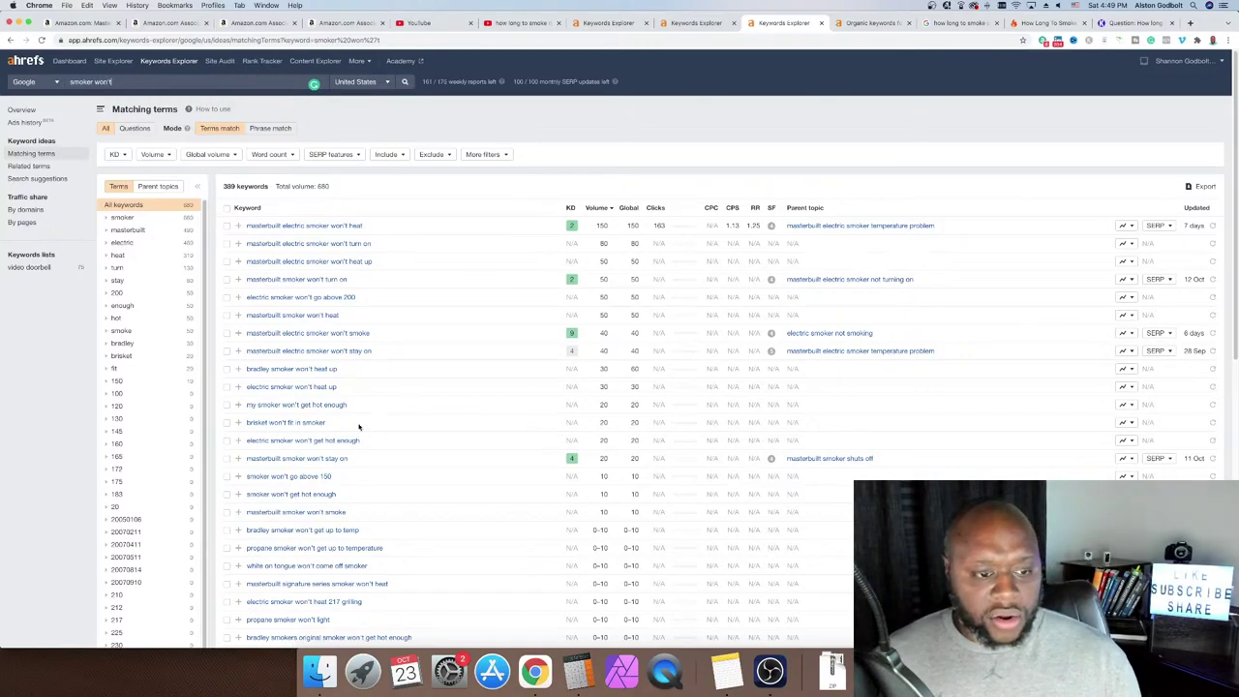
- Change the searched keyword to "smoker" and list its matching terms
{"action": "left_click", "coordinate": [36, 110]}
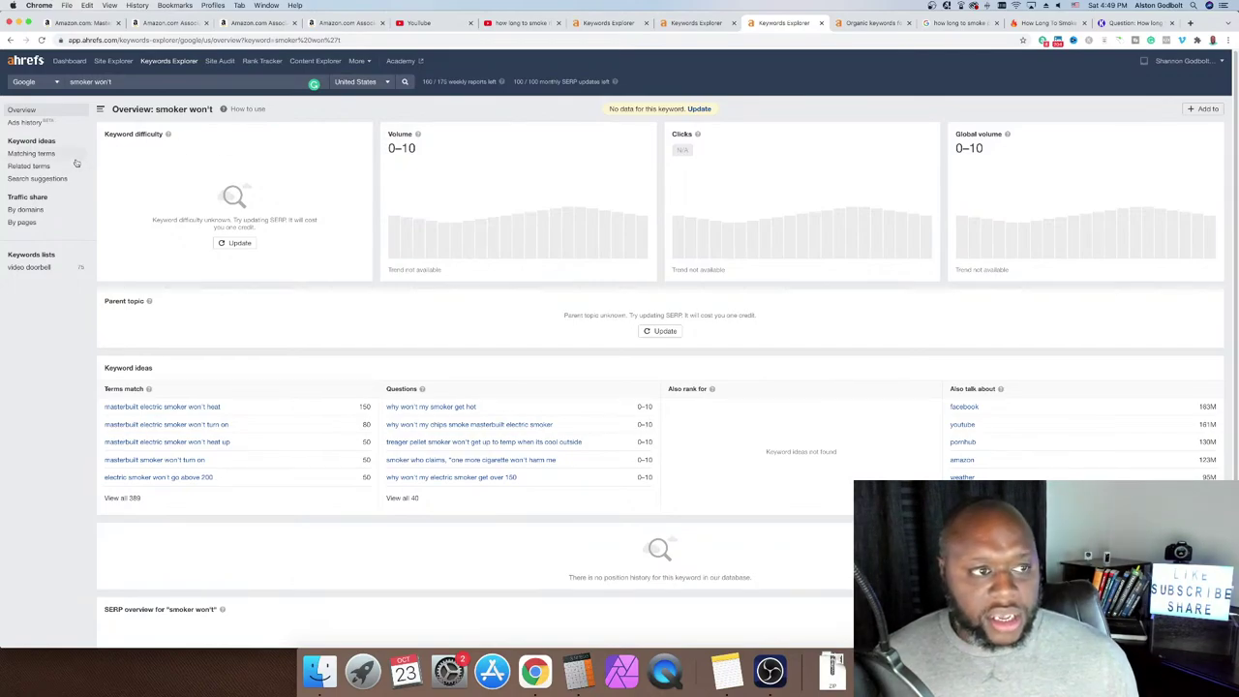
{"action": "left_click_drag", "start_coordinate": [115, 82], "coordinate": [93, 82]}
{"action": "key", "text": "BackSpace"}
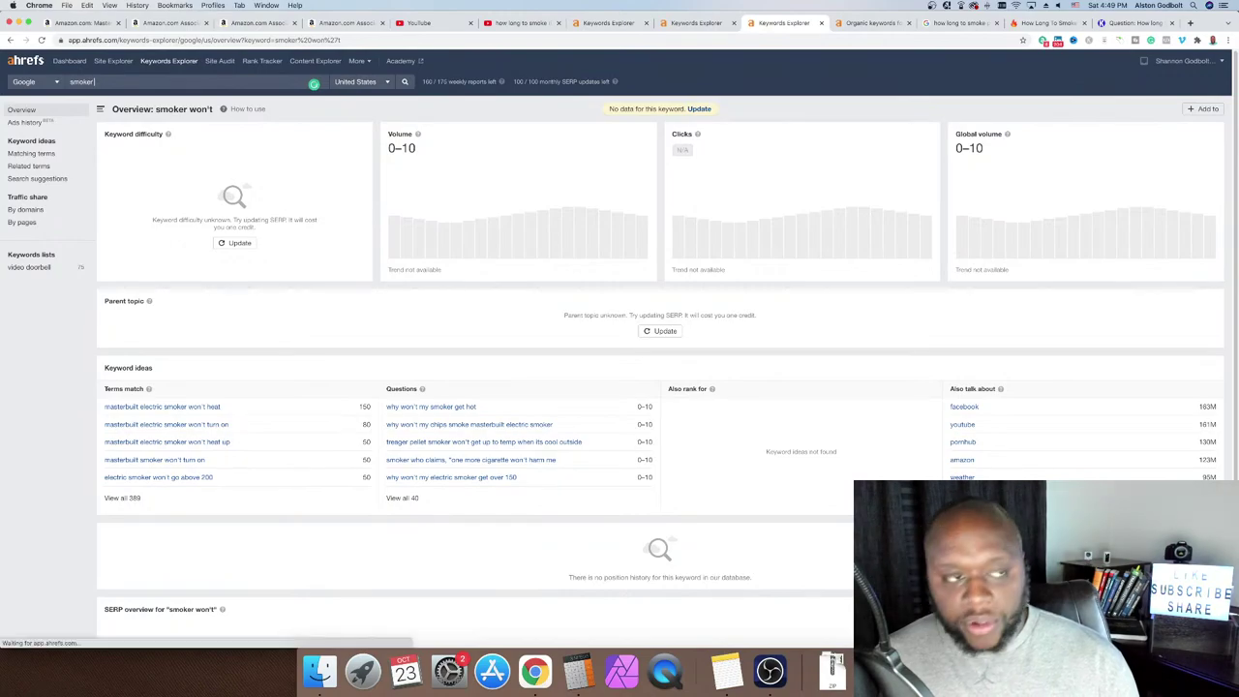
{"action": "key", "text": "Return"}
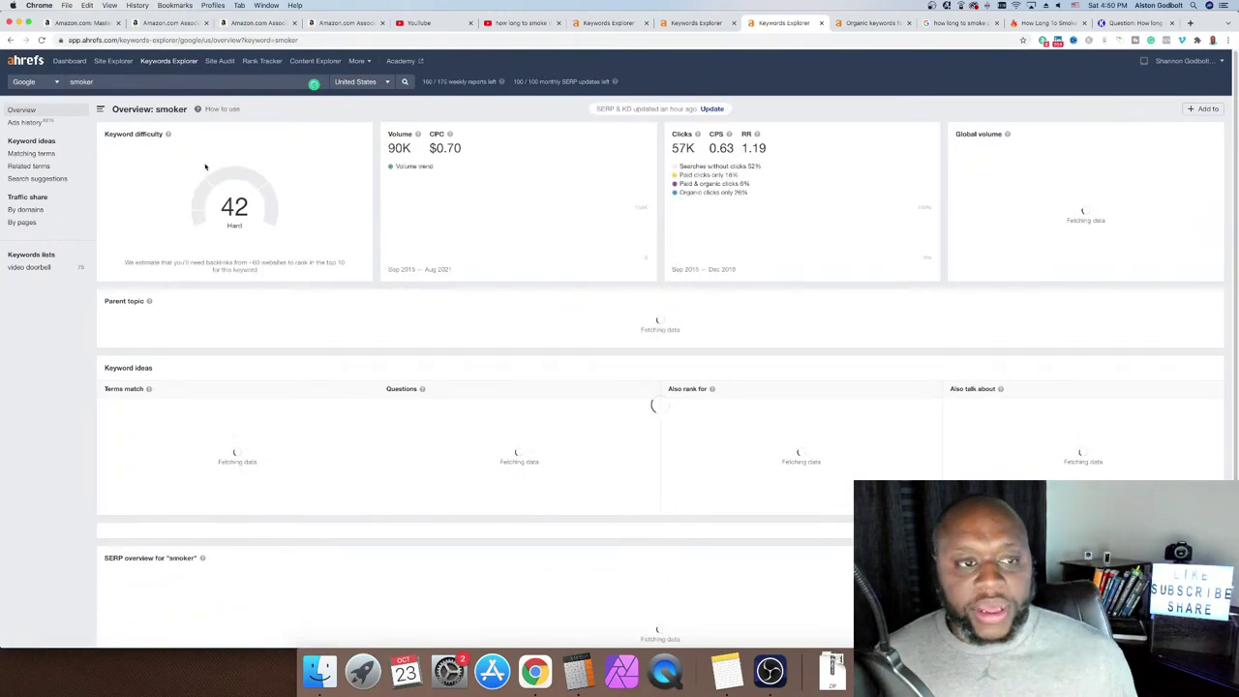
{"action": "left_click", "coordinate": [47, 155]}
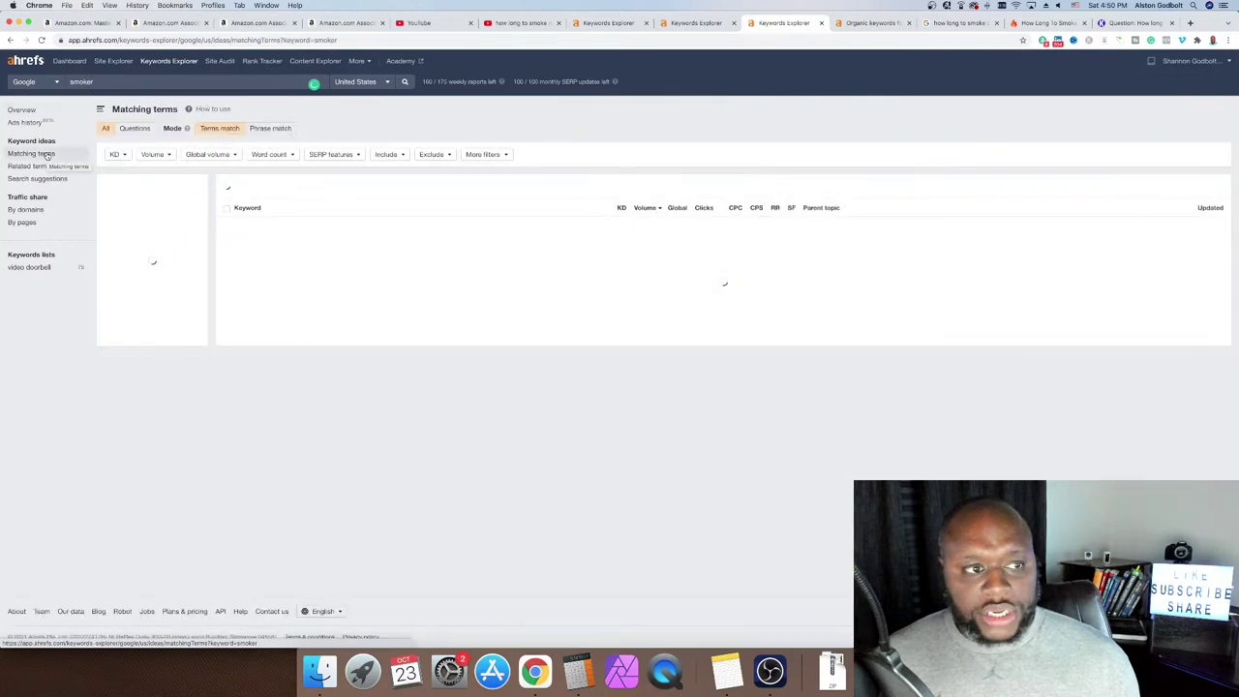
- Filter the "smoker" matching terms to keywords that include any of the words won't, can't, don't
{"action": "left_click", "coordinate": [400, 157]}
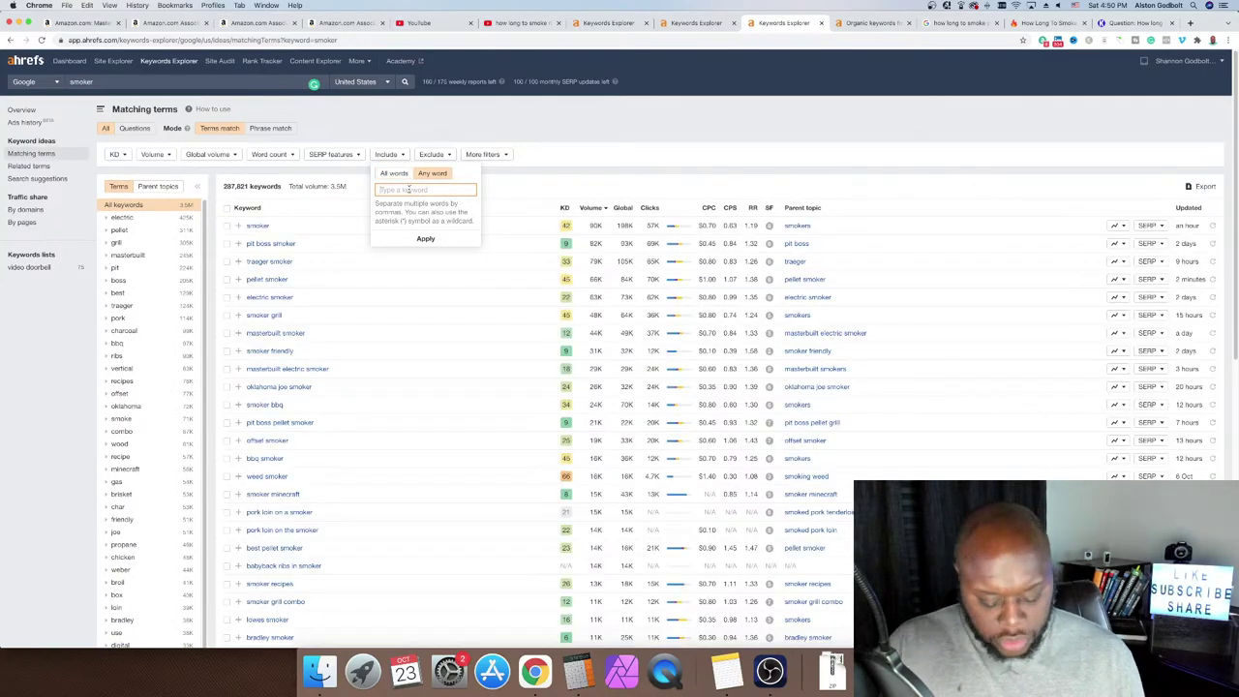
{"action": "type", "text": "won't"}
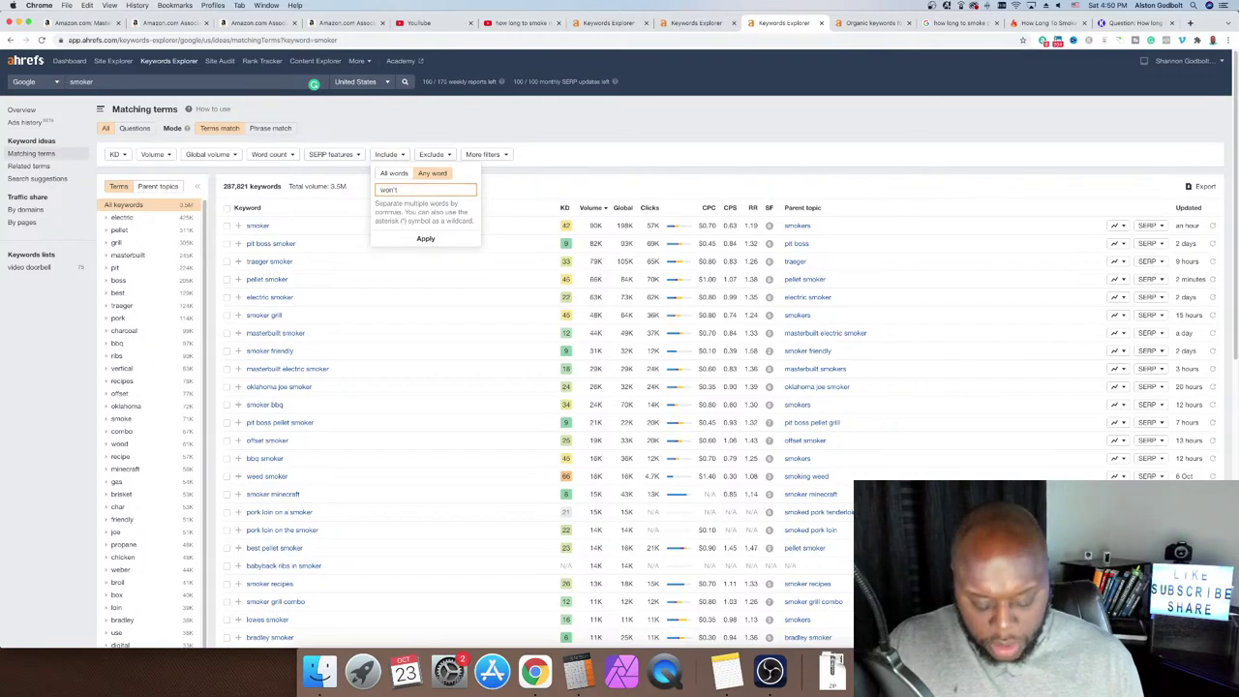
{"action": "type", "text": ", can't,"}
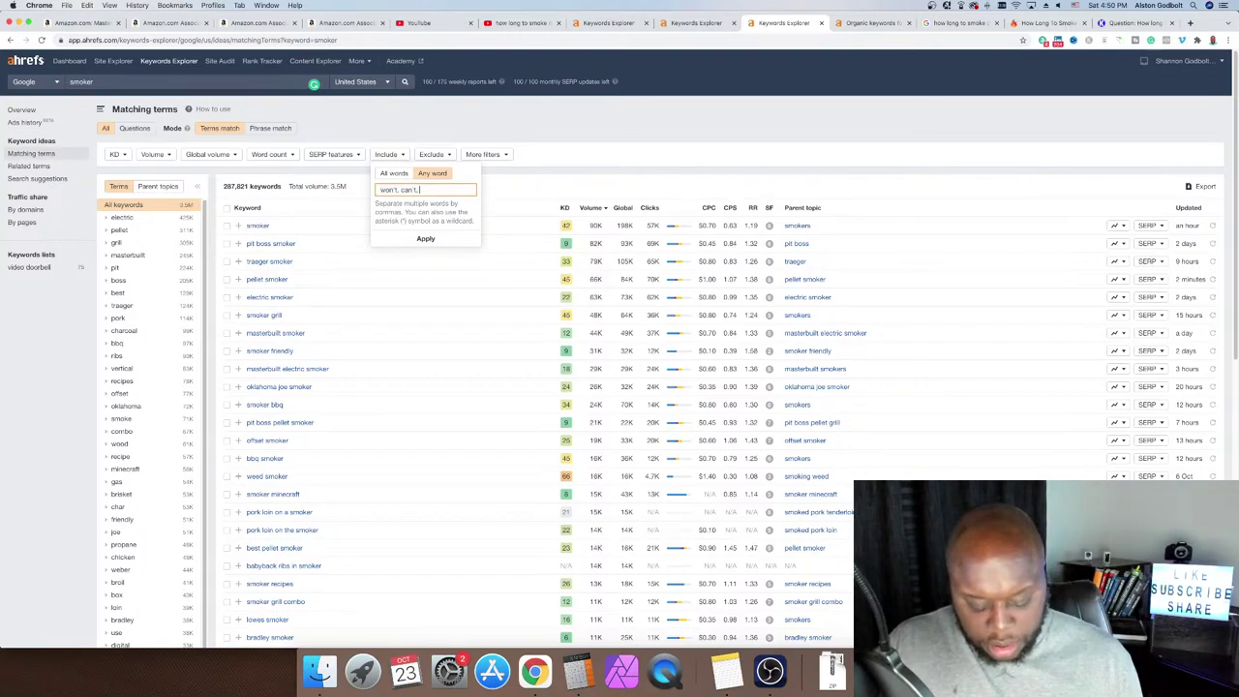
{"action": "type", "text": " don't"}
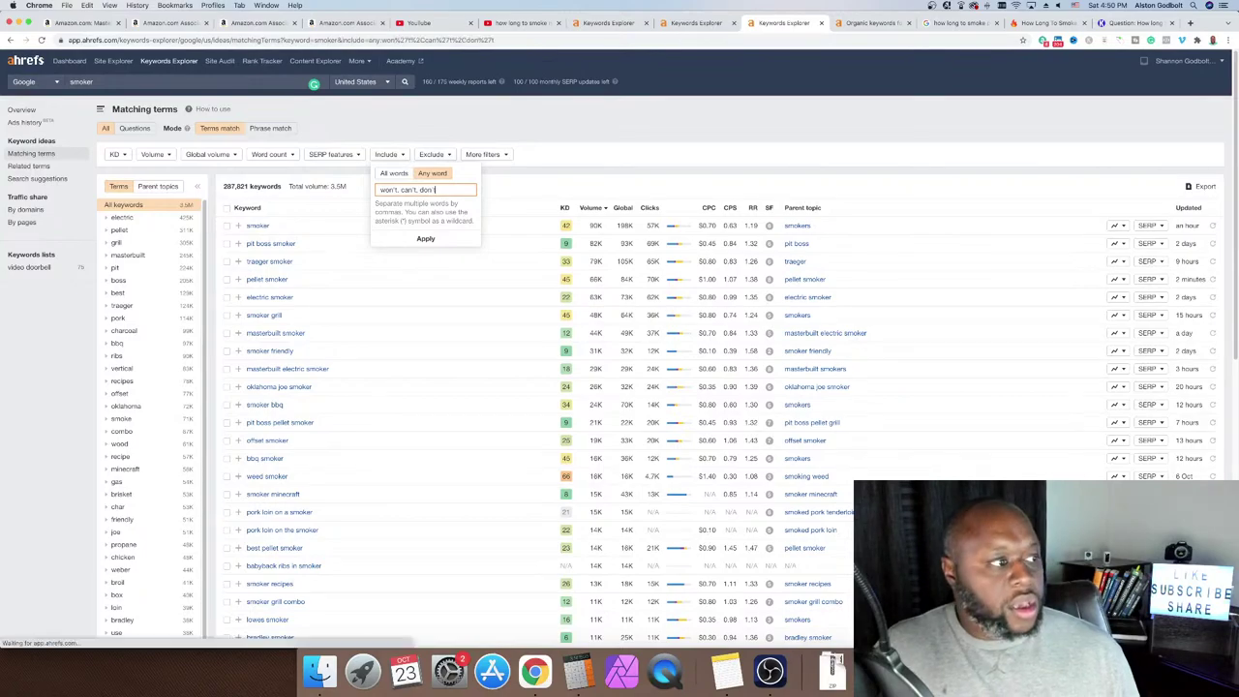
{"action": "key", "text": "Return"}
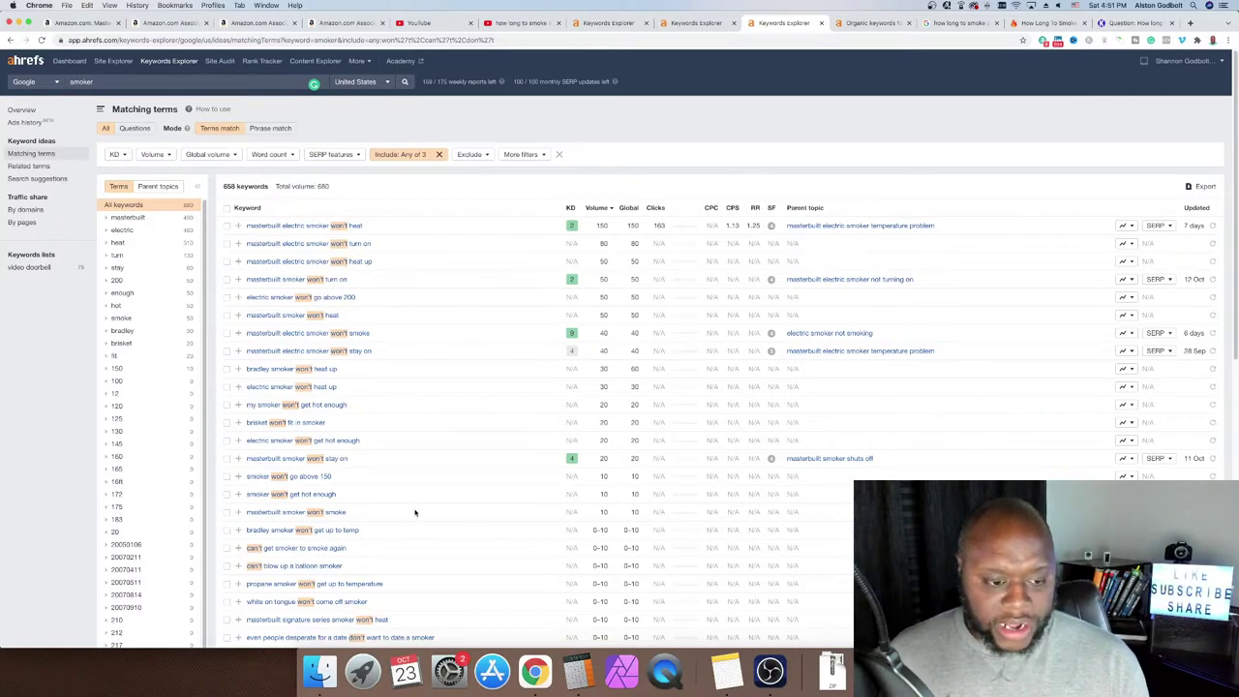
- Look through the filtered terms, copy the keyword "smoker won't go above 150" and search Google for it in a new tab
{"action": "scroll", "coordinate": [414, 511], "scroll_direction": "down", "scroll_amount": 10}
{"action": "scroll", "coordinate": [416, 514], "scroll_direction": "up", "scroll_amount": 10}
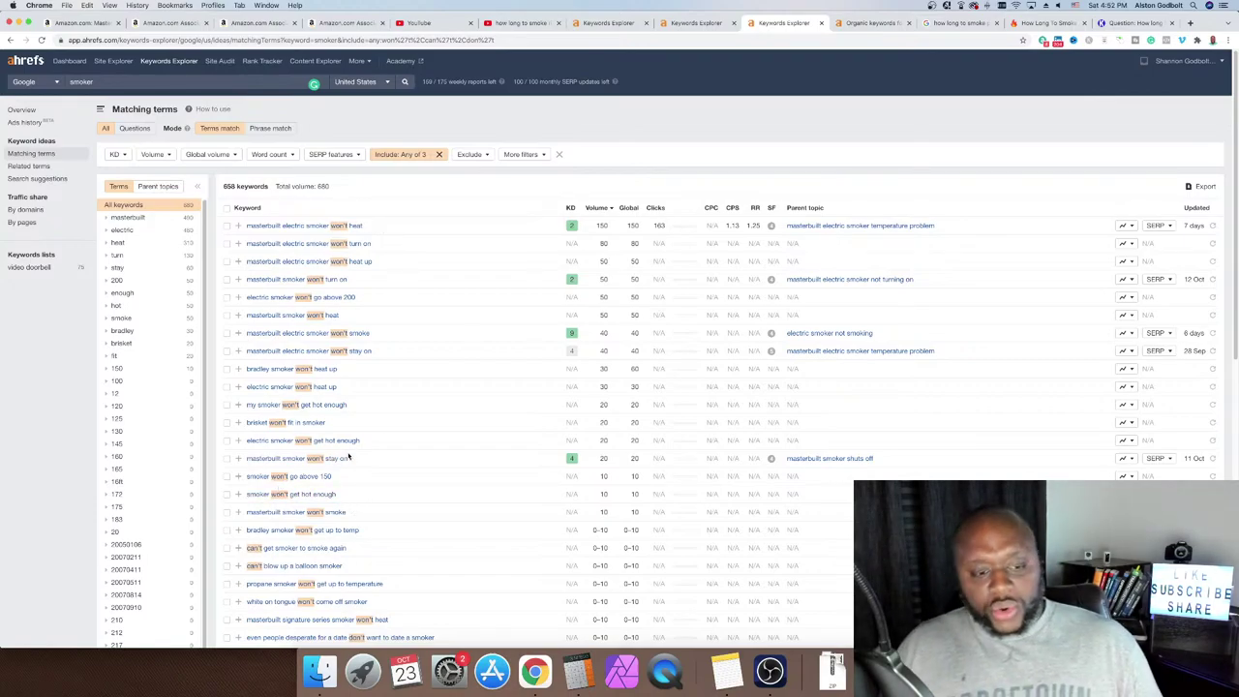
{"action": "left_click_drag", "start_coordinate": [352, 477], "coordinate": [245, 476]}
{"action": "key", "text": "super+c"}
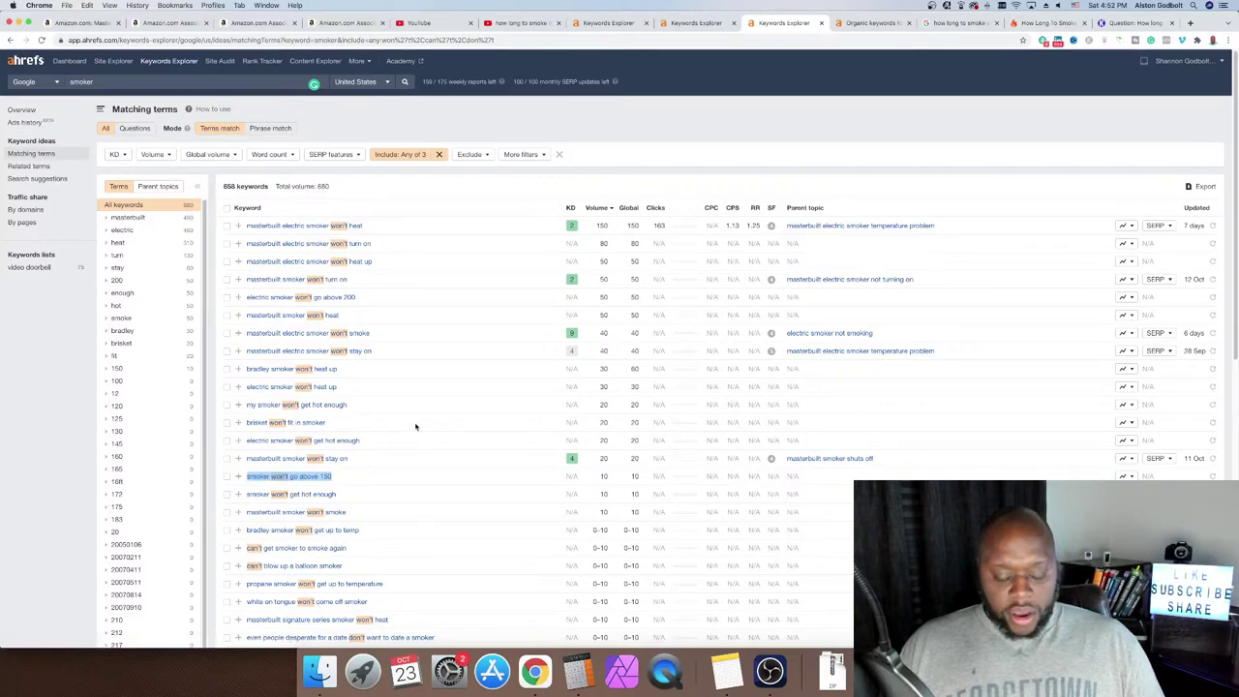
{"action": "left_click", "coordinate": [1189, 23]}
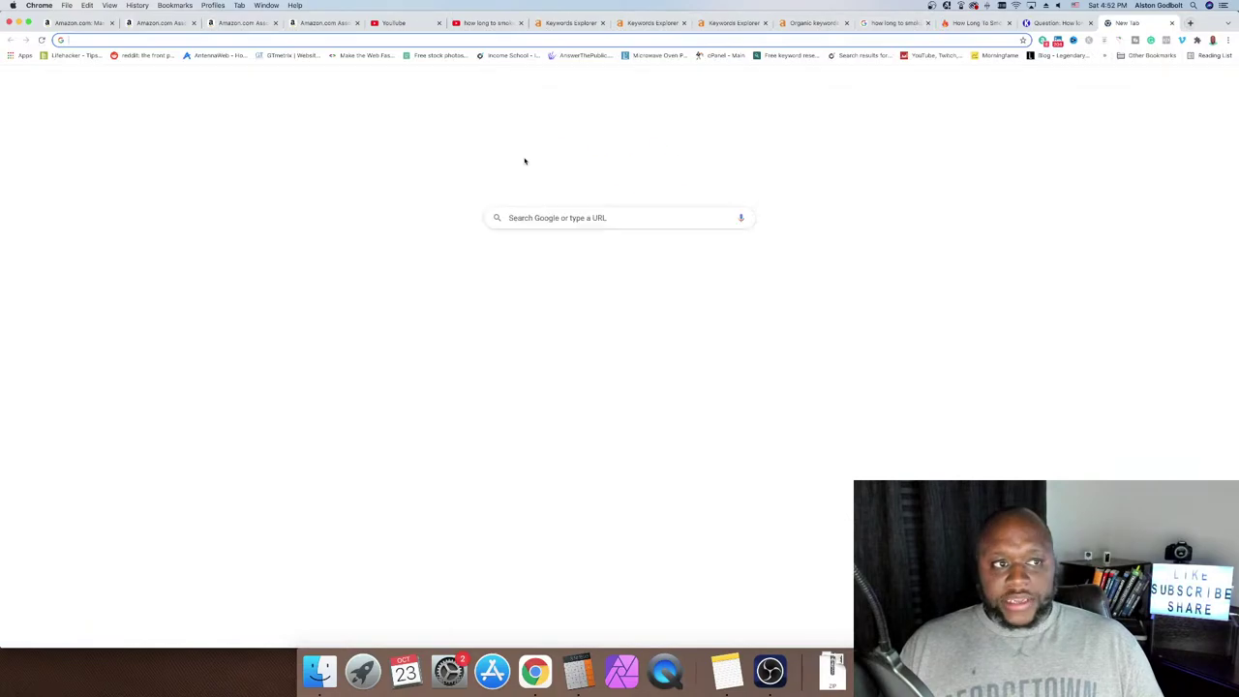
{"action": "key", "text": "super+v"}
{"action": "key", "text": "Return"}
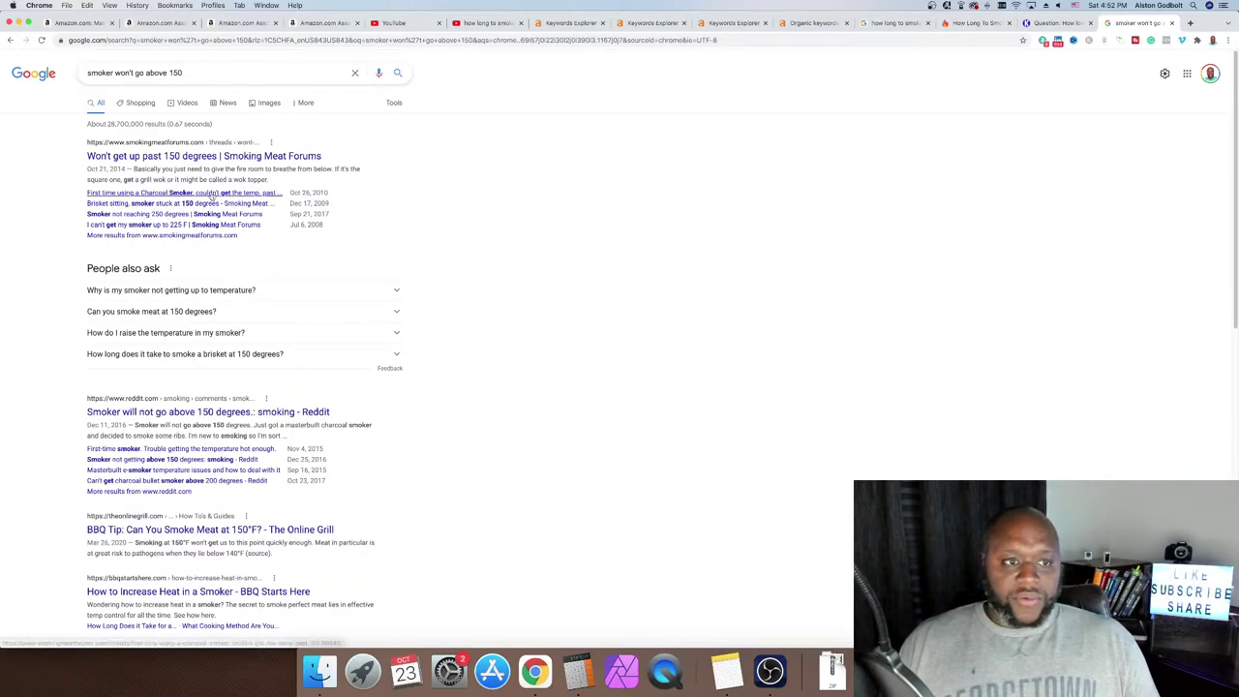
- Open The Online Grill result, "BBQ Tip: Can You Smoke Meat at 150°F?", in a new tab and review the remaining results
{"action": "scroll", "coordinate": [310, 248], "scroll_direction": "down", "scroll_amount": 4}
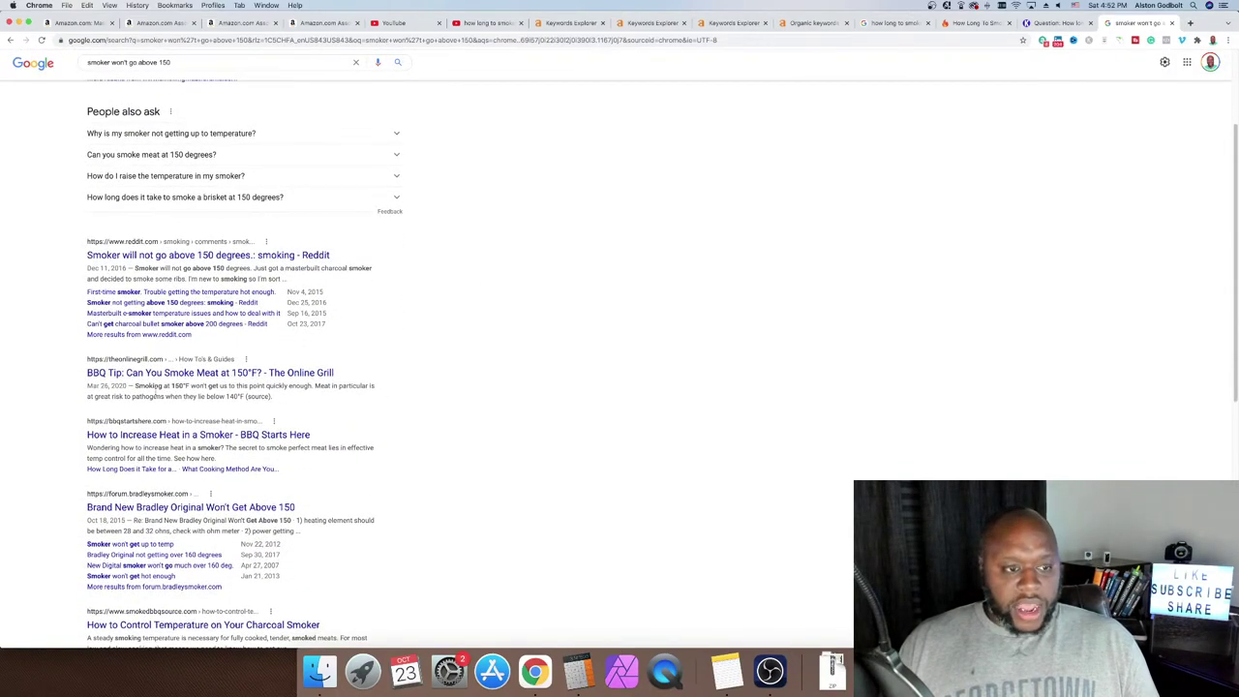
{"action": "right_click", "coordinate": [160, 374]}
{"action": "left_click", "coordinate": [194, 378]}
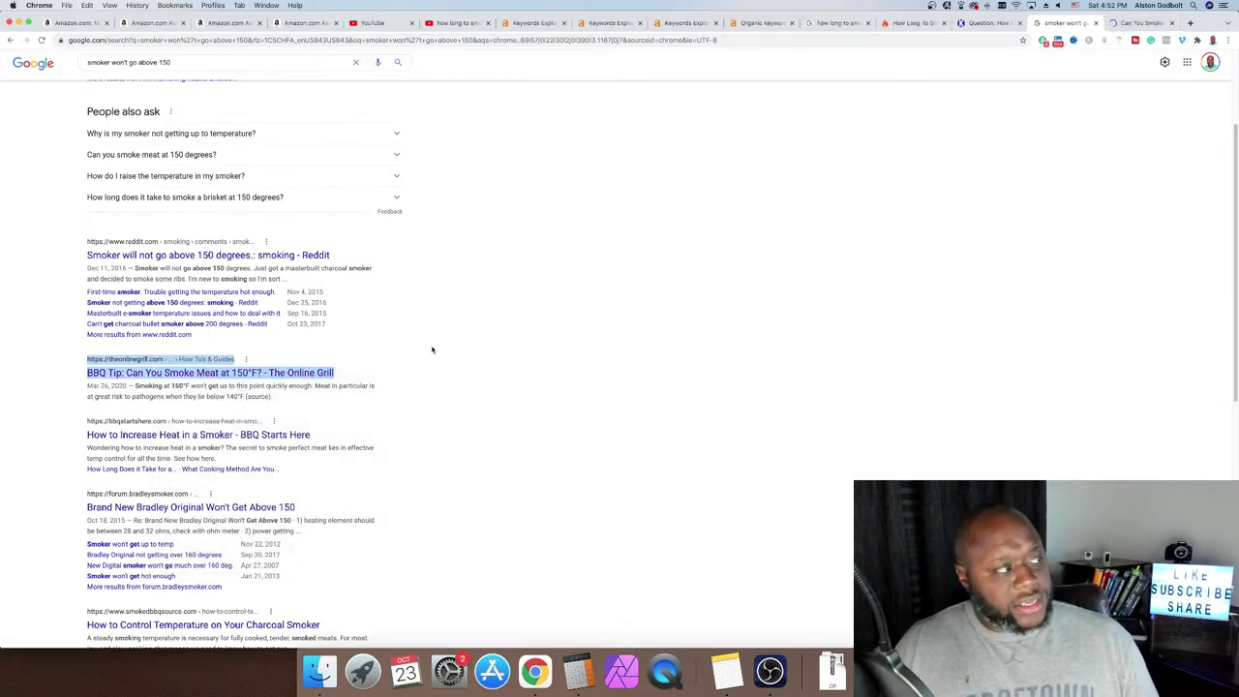
{"action": "scroll", "coordinate": [431, 349], "scroll_direction": "down", "scroll_amount": 3}
{"action": "scroll", "coordinate": [431, 350], "scroll_direction": "down", "scroll_amount": 3}
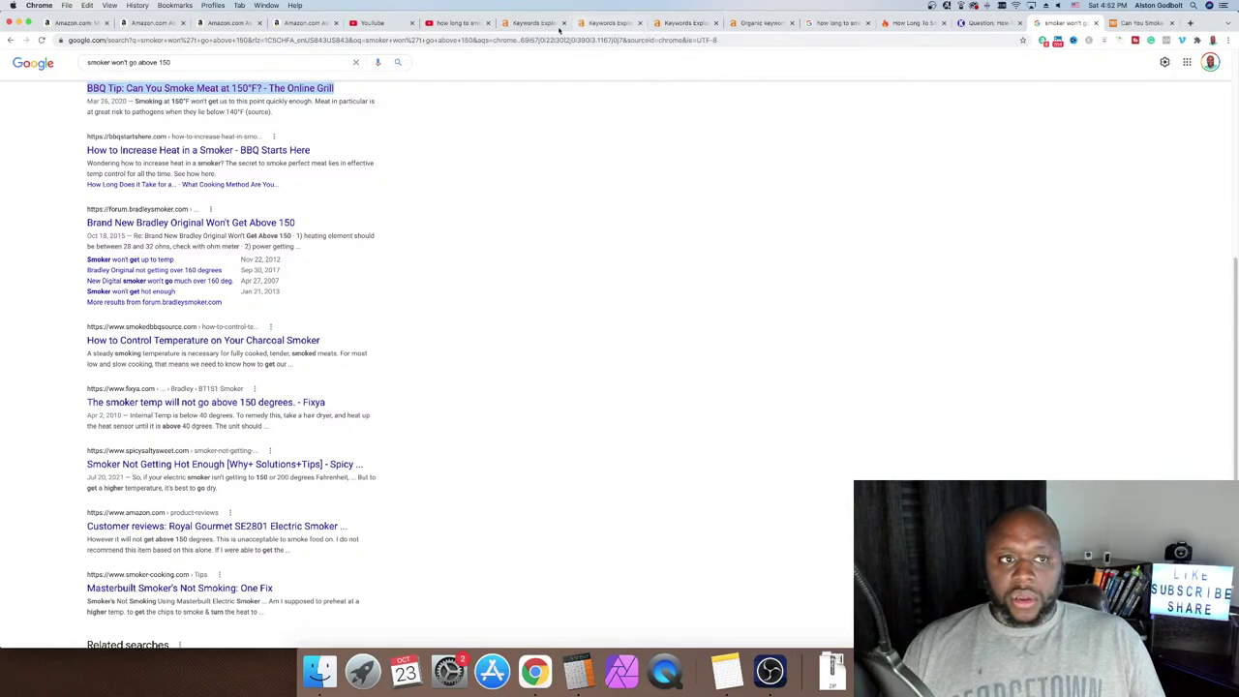
- Go back to the Amazon smoker product page and highlight "Masterbuilt MB20070421" in the product title
{"action": "left_click", "coordinate": [66, 22]}
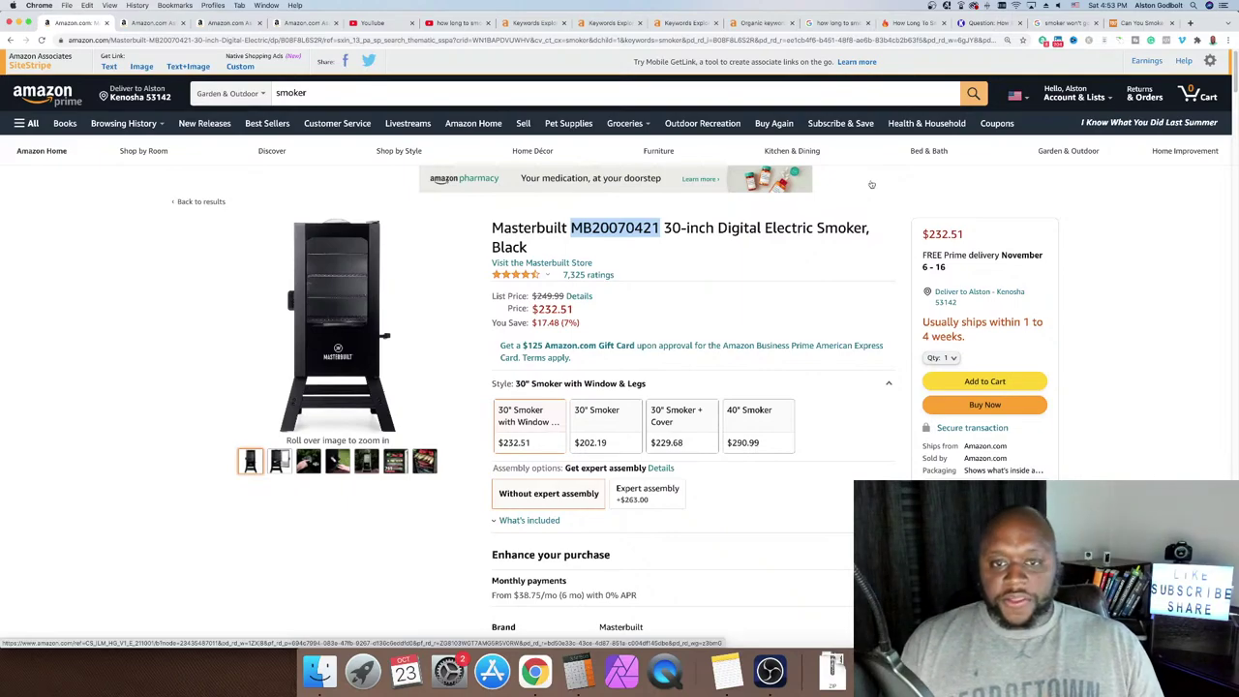
{"action": "left_click", "coordinate": [493, 227]}
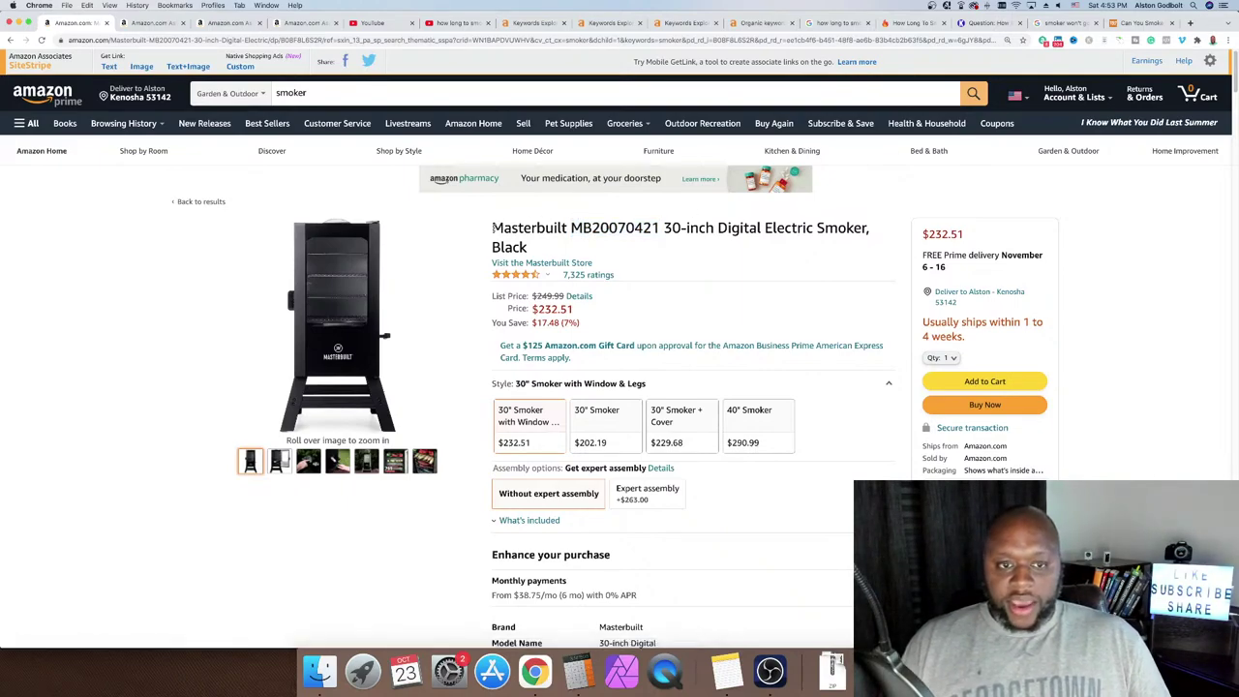
{"action": "left_click_drag", "start_coordinate": [503, 227], "coordinate": [659, 227]}
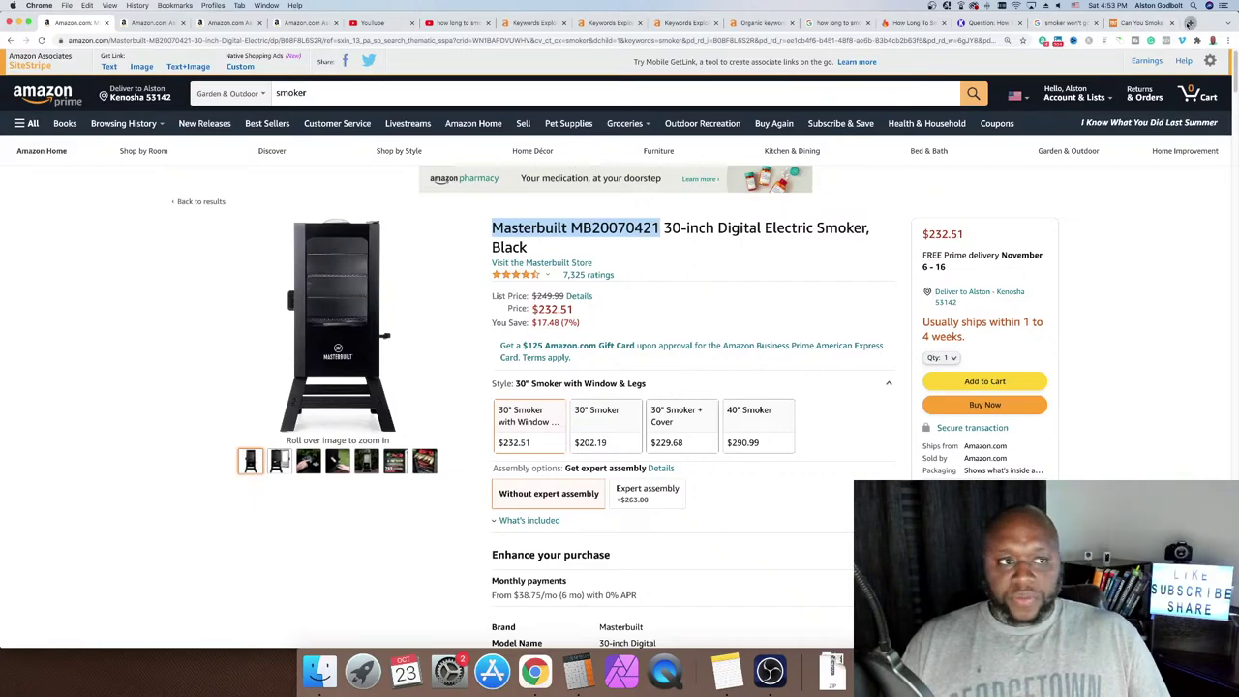
- Begin a web search starting with "ho" in a new tab
{"action": "left_click", "coordinate": [1189, 22]}
{"action": "type", "text": "ho"}
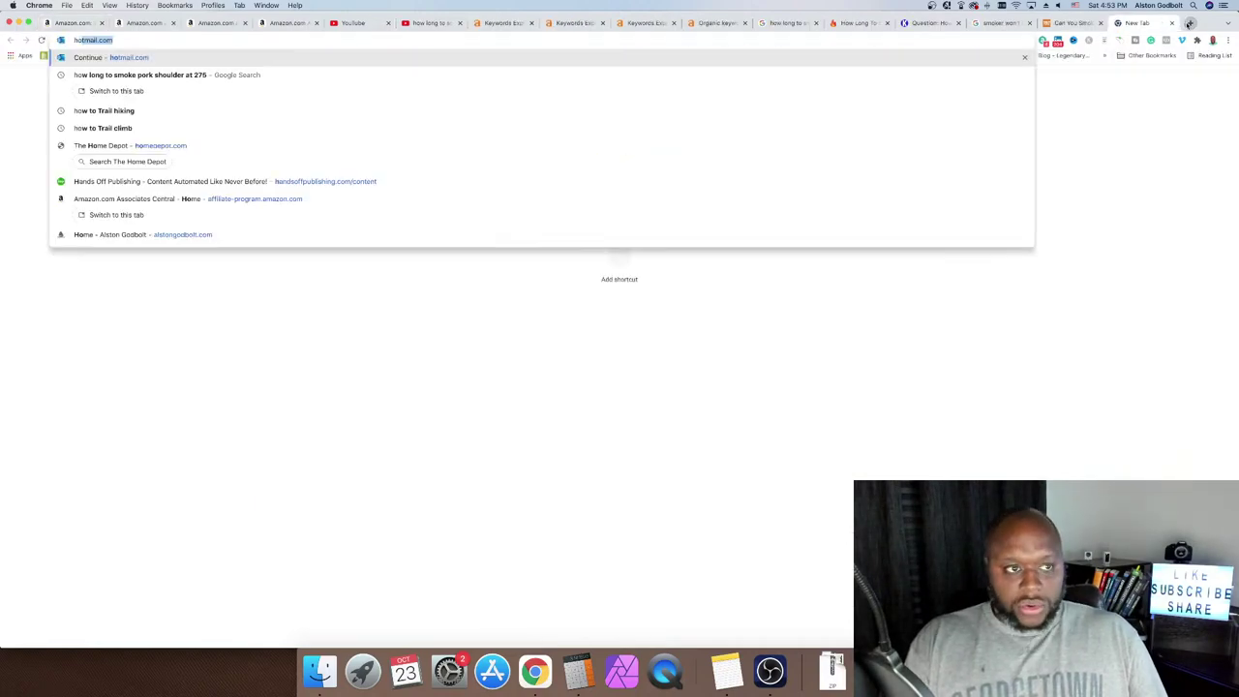